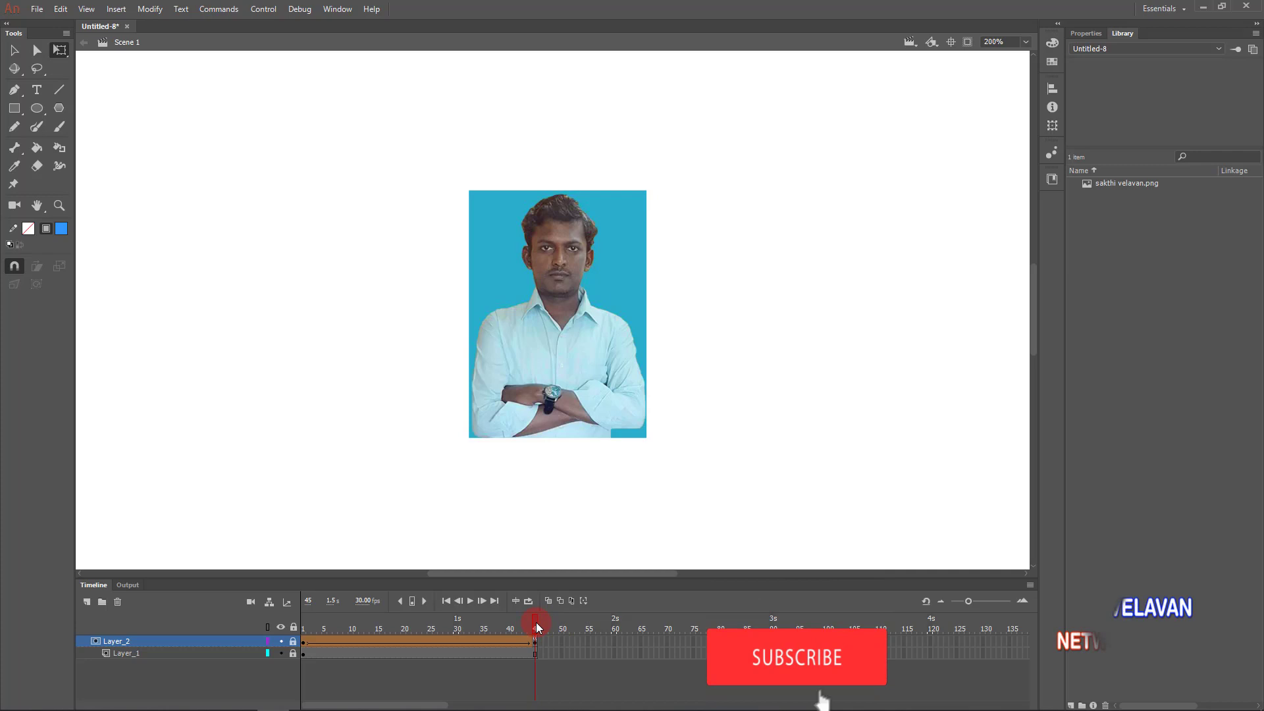
# - Preview the finished photo reveal animation on the timeline and as a test movie
pyautogui.moveTo(536, 622); pyautogui.dragTo(506, 627)
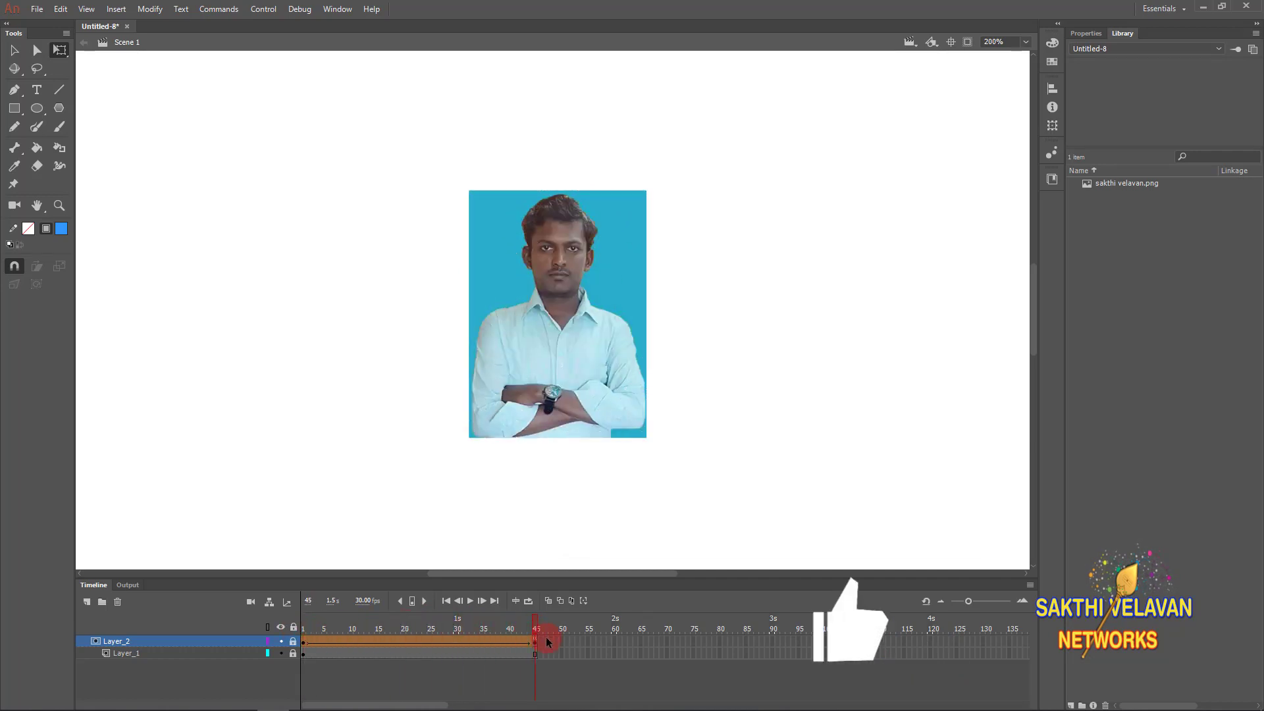
pyautogui.click(470, 601)
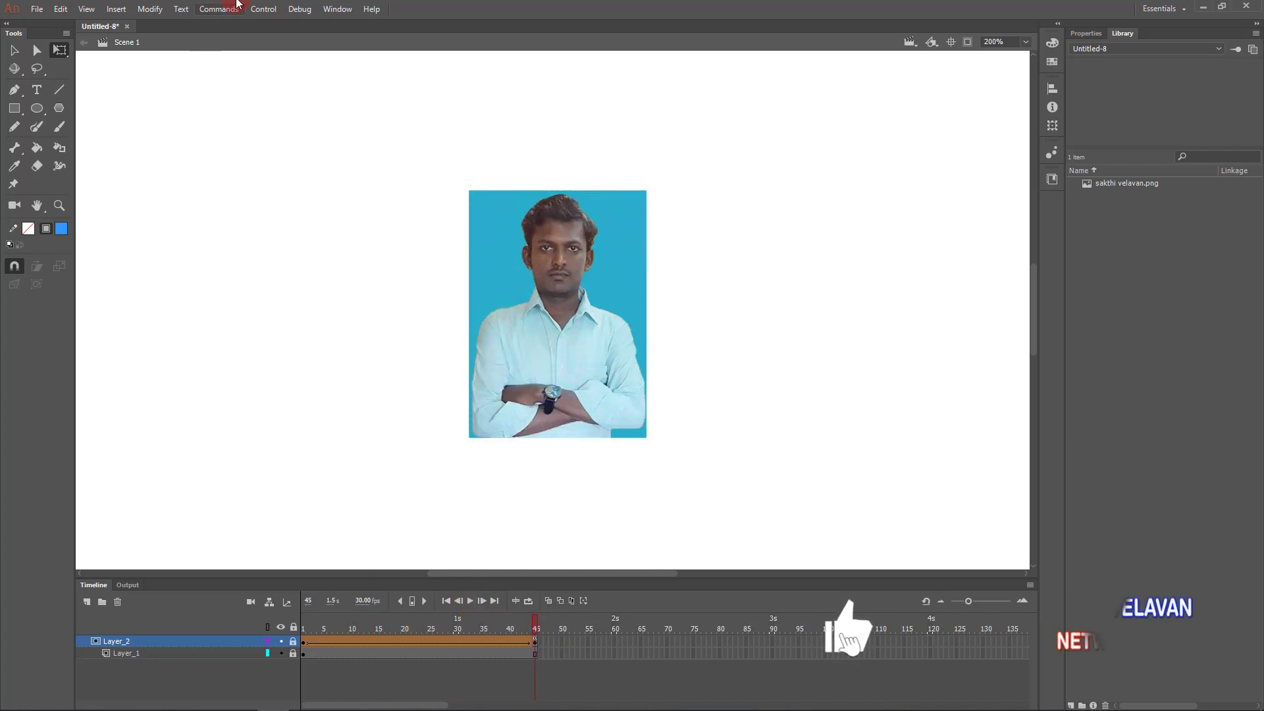
pyautogui.click(263, 8)
pyautogui.moveTo(270, 150)
pyautogui.click(576, 163)
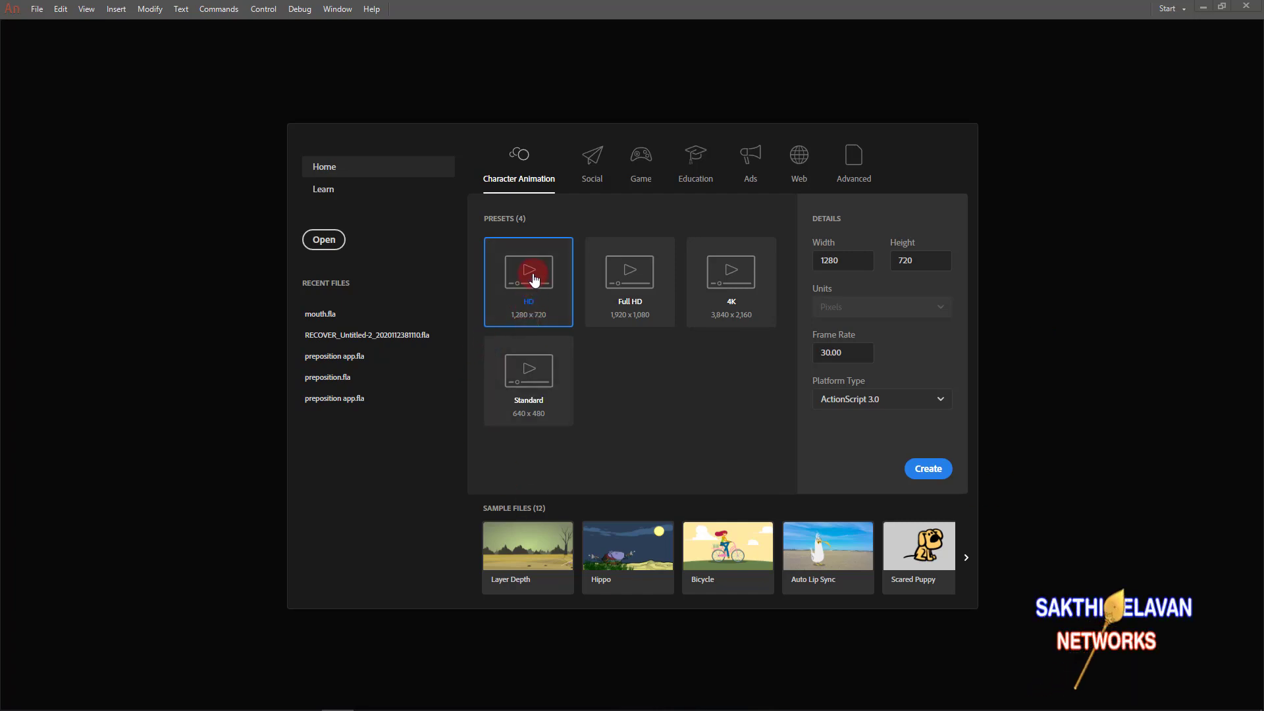
# - Create a 1280 x 720 HD document for ActionScript 3.0 and import the portrait PNG onto the stage
pyautogui.click(924, 474)
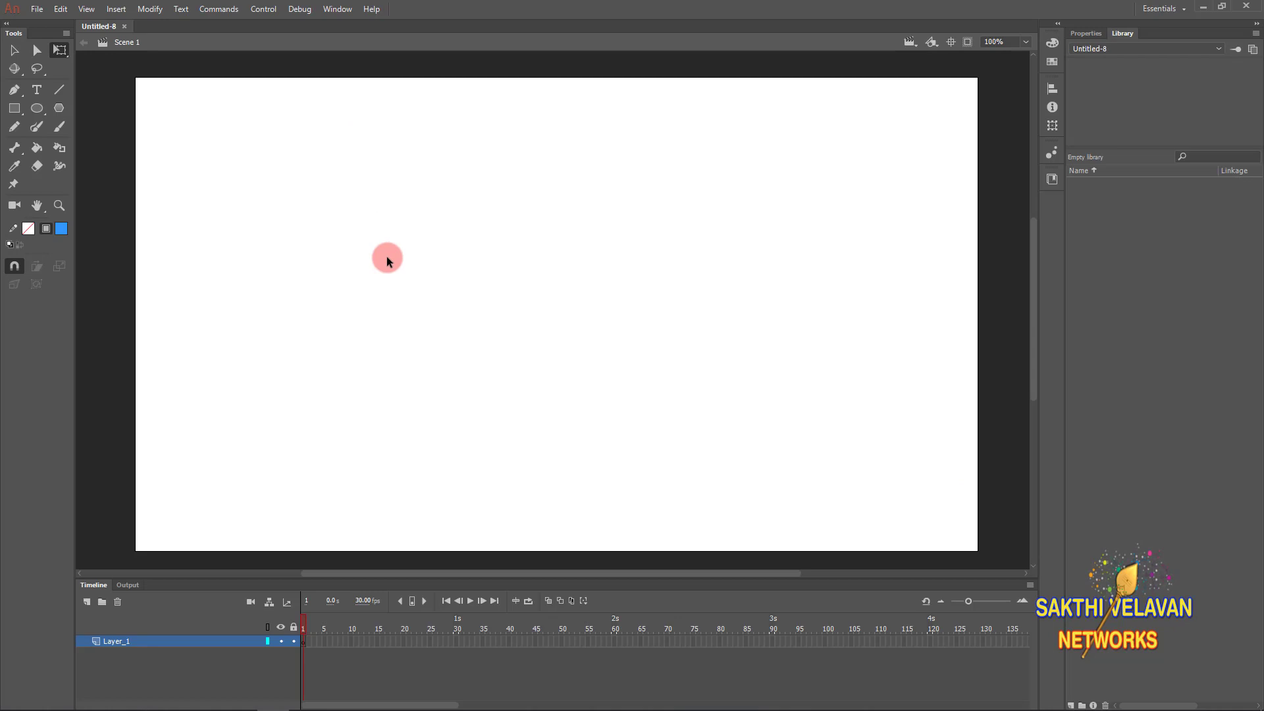
pyautogui.click(36, 10)
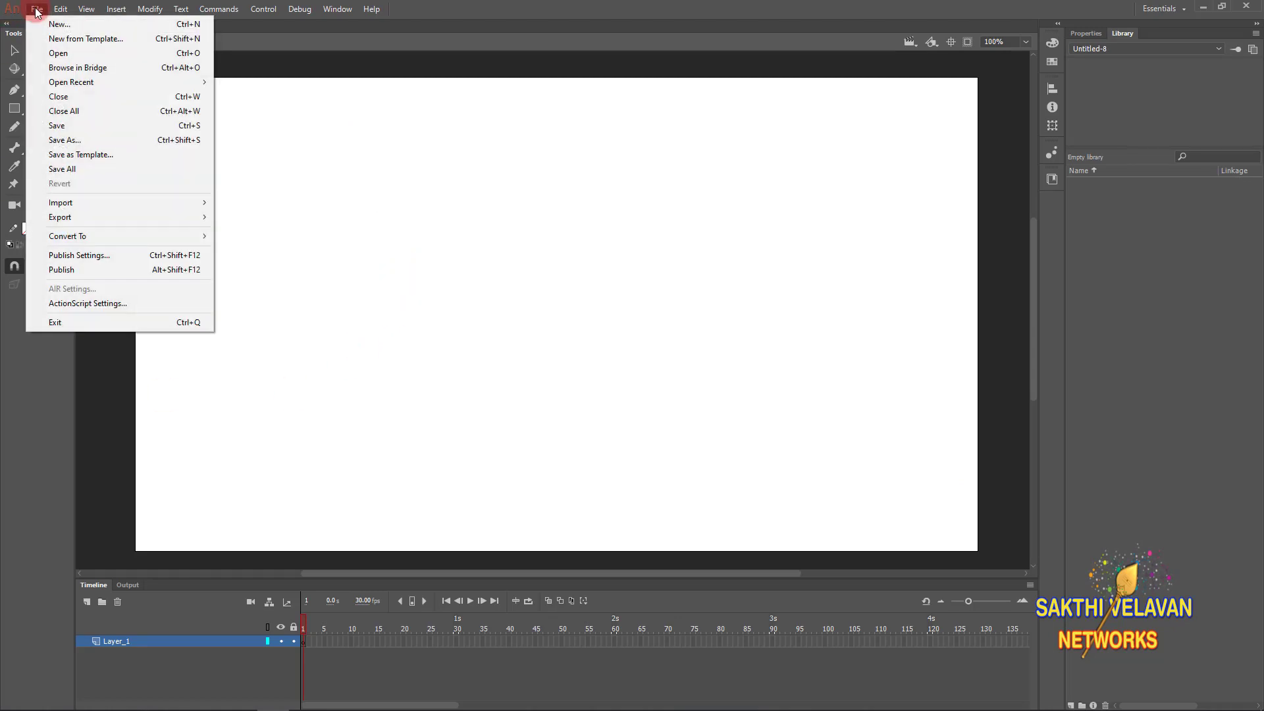
pyautogui.moveTo(71, 200)
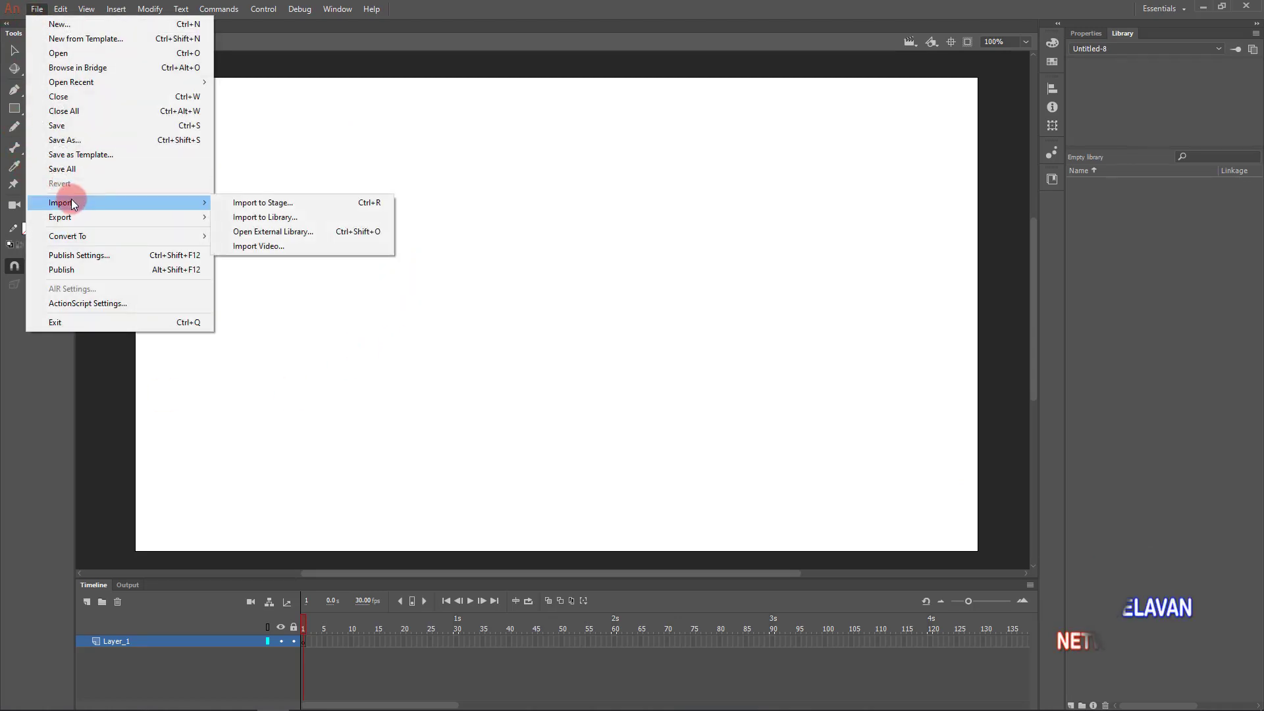
pyautogui.click(268, 202)
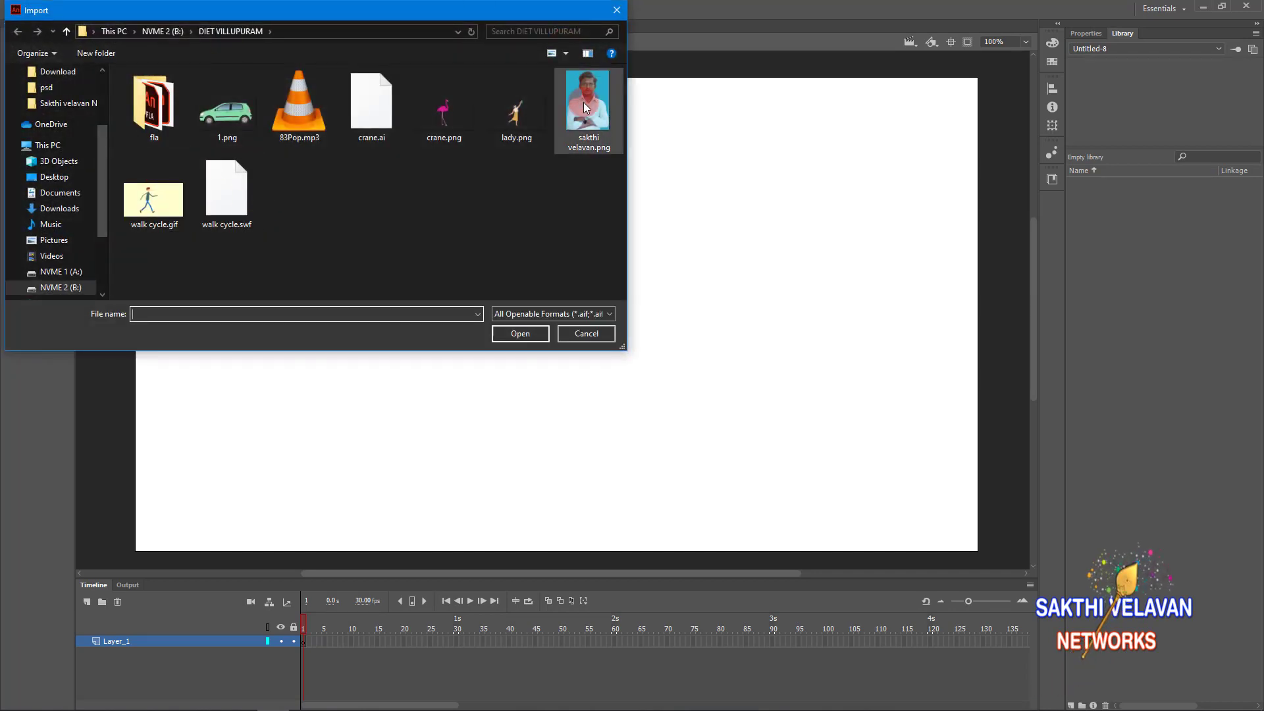
pyautogui.click(583, 103)
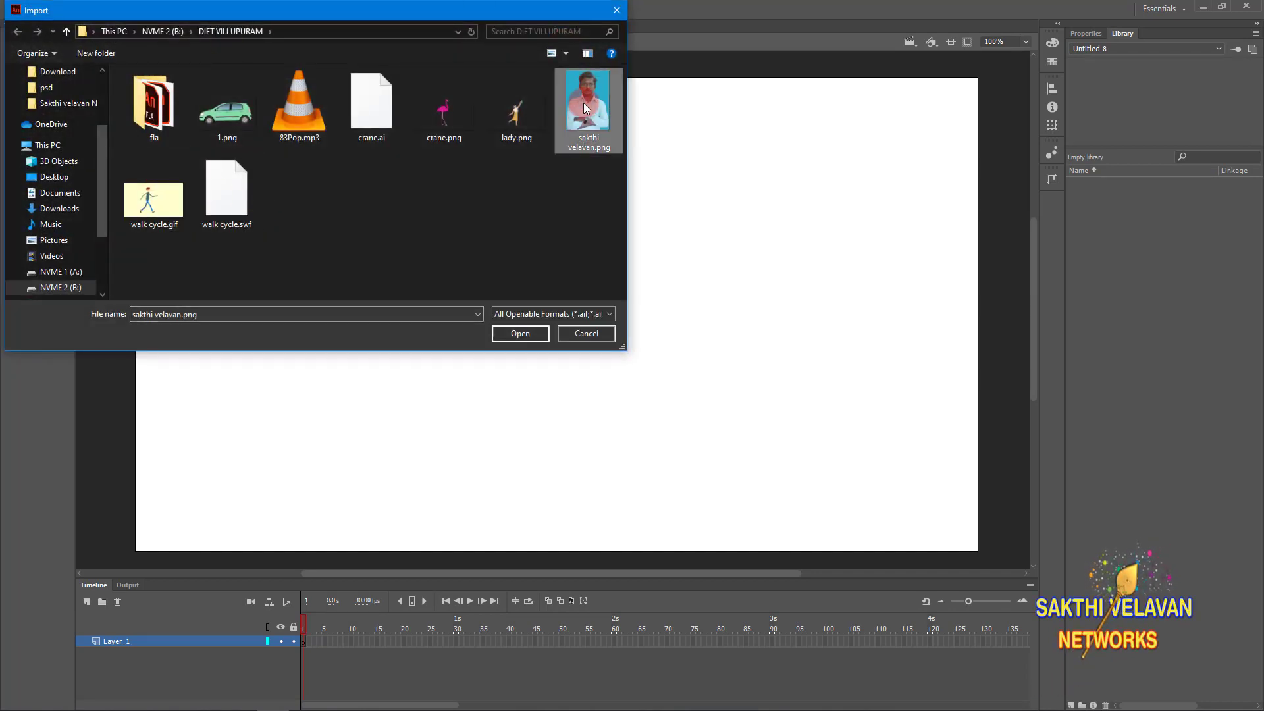
pyautogui.click(520, 334)
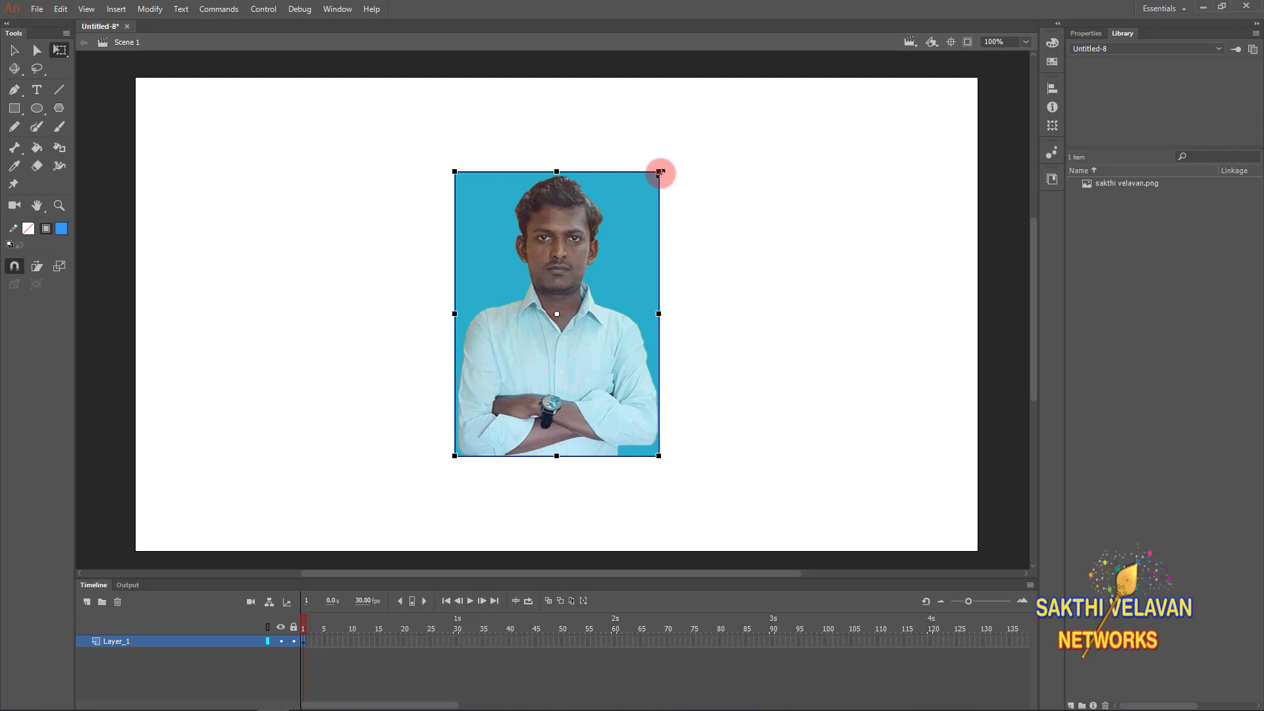
# - Scale the portrait photo down to a bit less than half its size about its centre and add a layer above it
pyautogui.moveTo(658, 173); pyautogui.dragTo(622, 255)
pyautogui.click(695, 346)
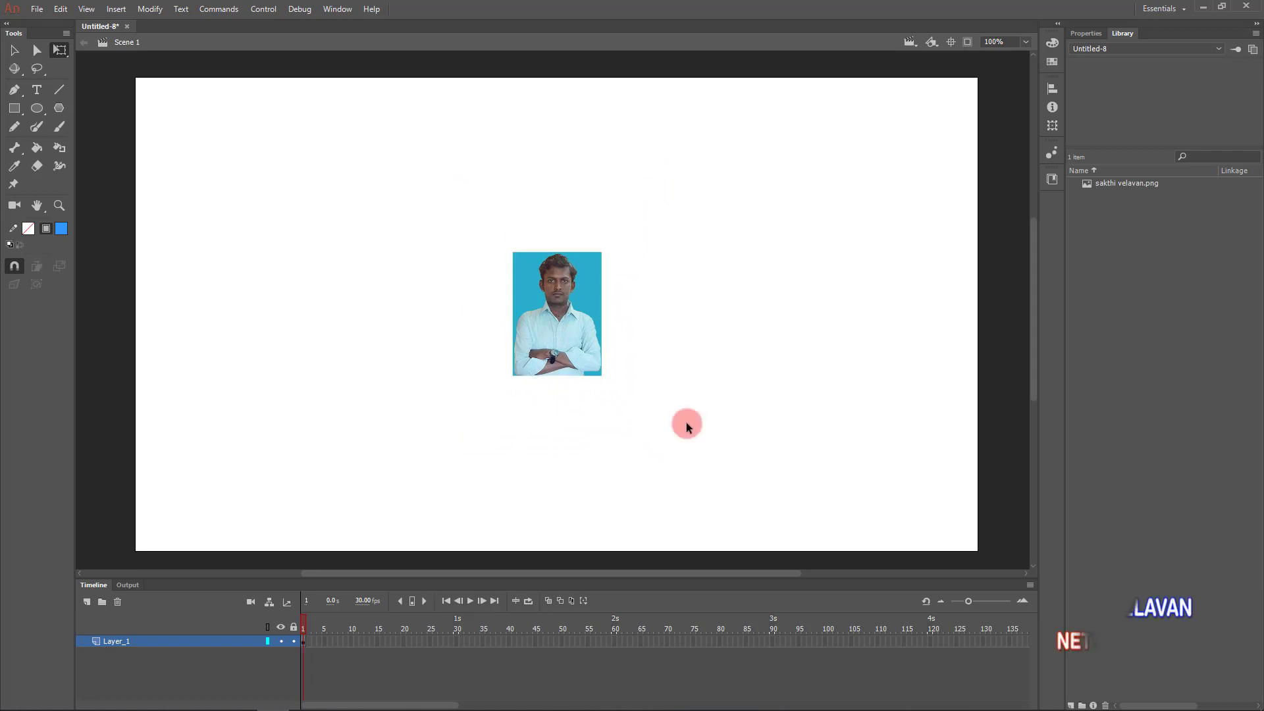
pyautogui.click(87, 602)
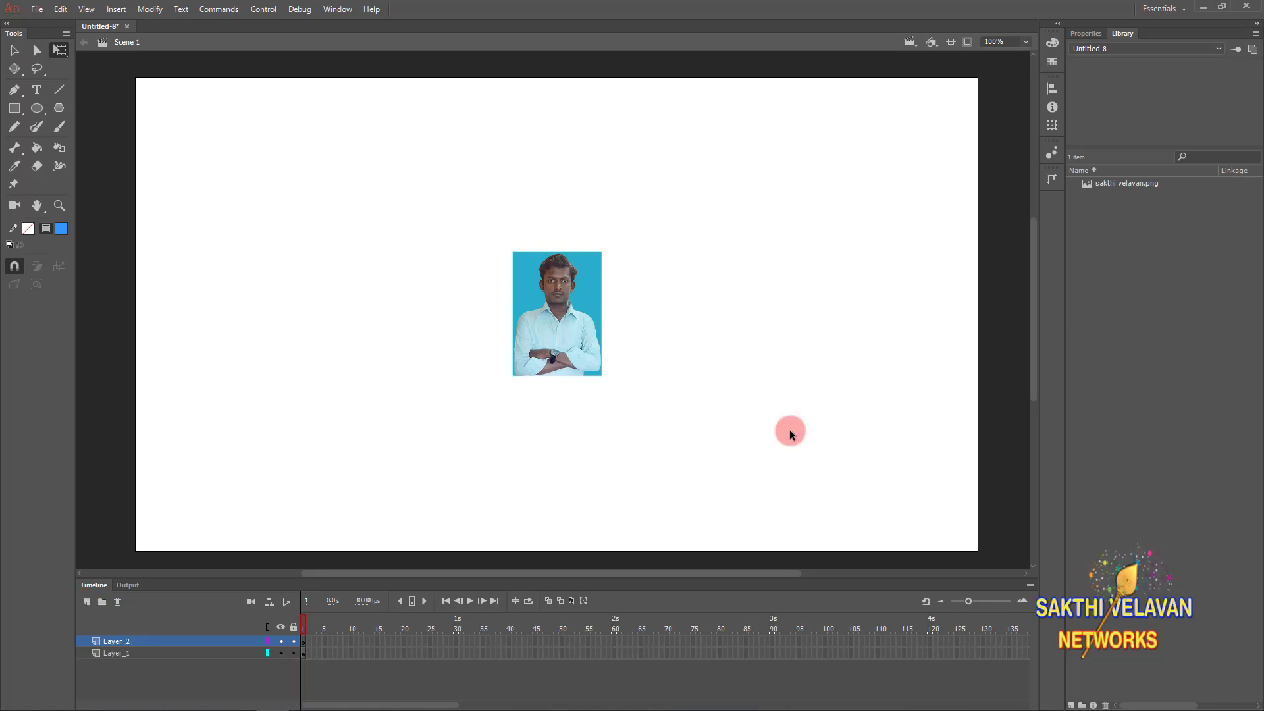
# - Draw a tiny blue circle without a stroke on the new layer, over the neck in the photo
pyautogui.hotkey('ctrl', '=')
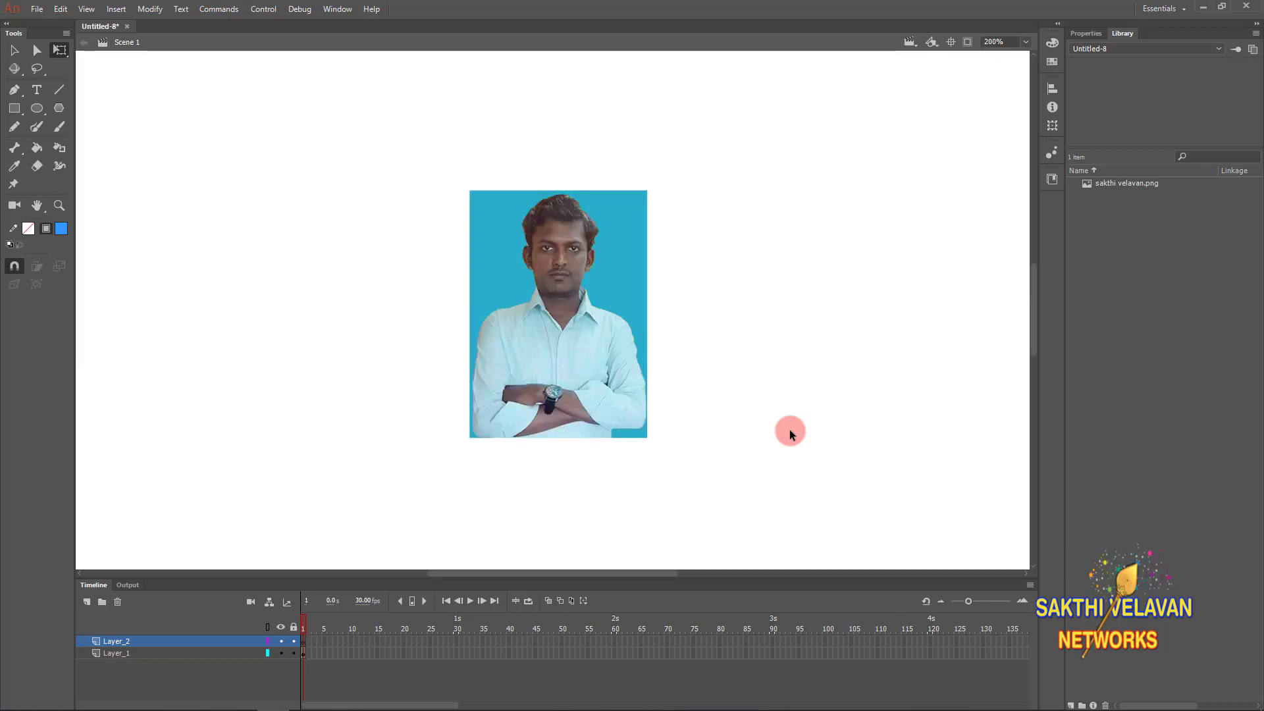
pyautogui.hotkey('ctrl', '=')
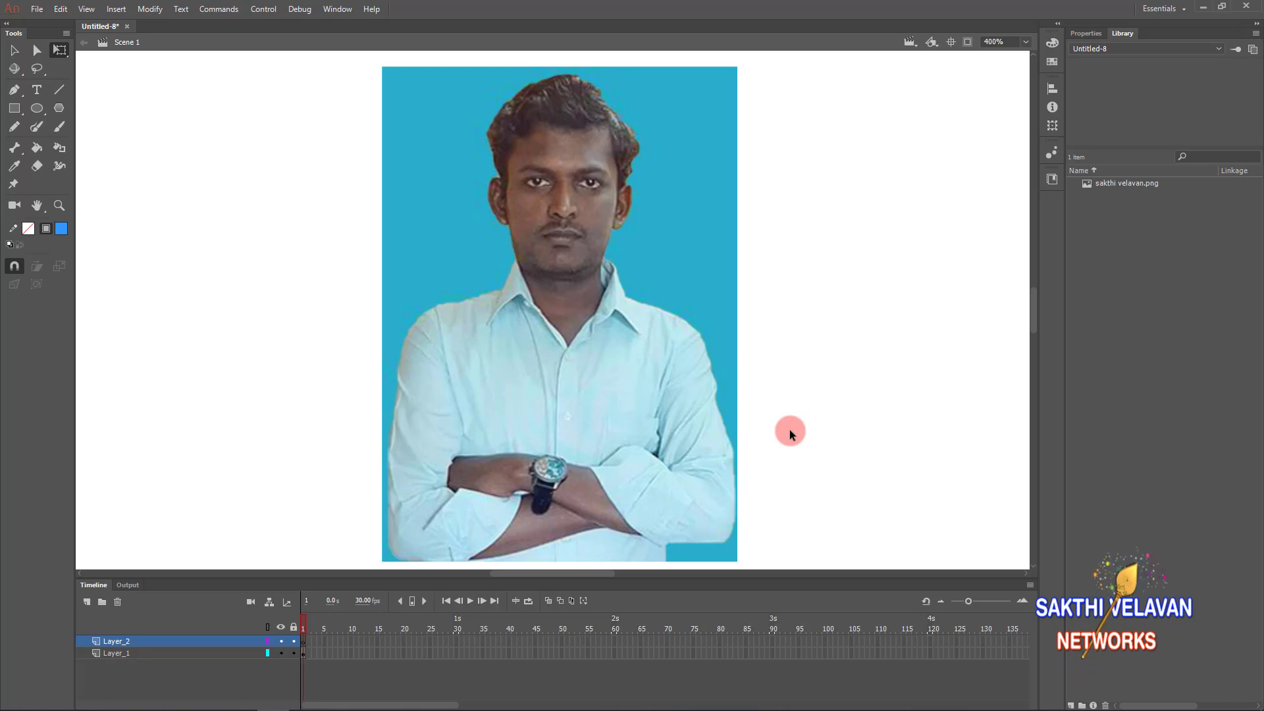
pyautogui.hotkey('ctrl', '=')
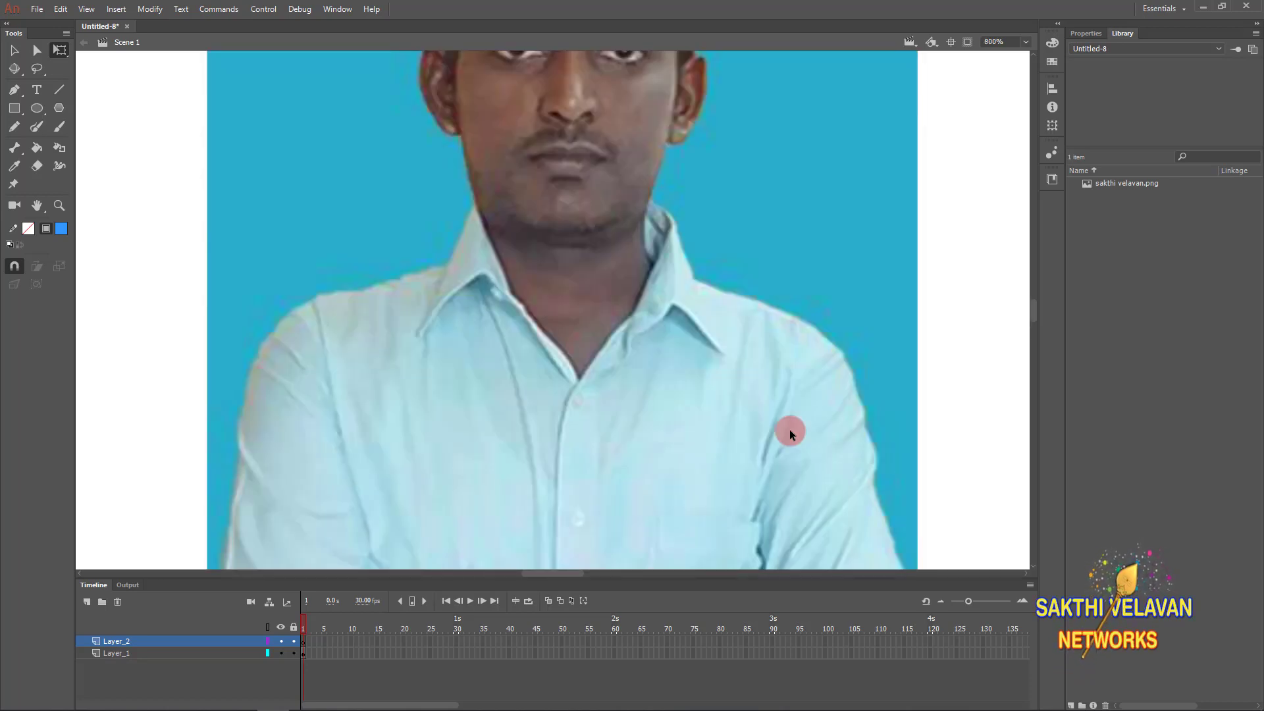
pyautogui.click(37, 109)
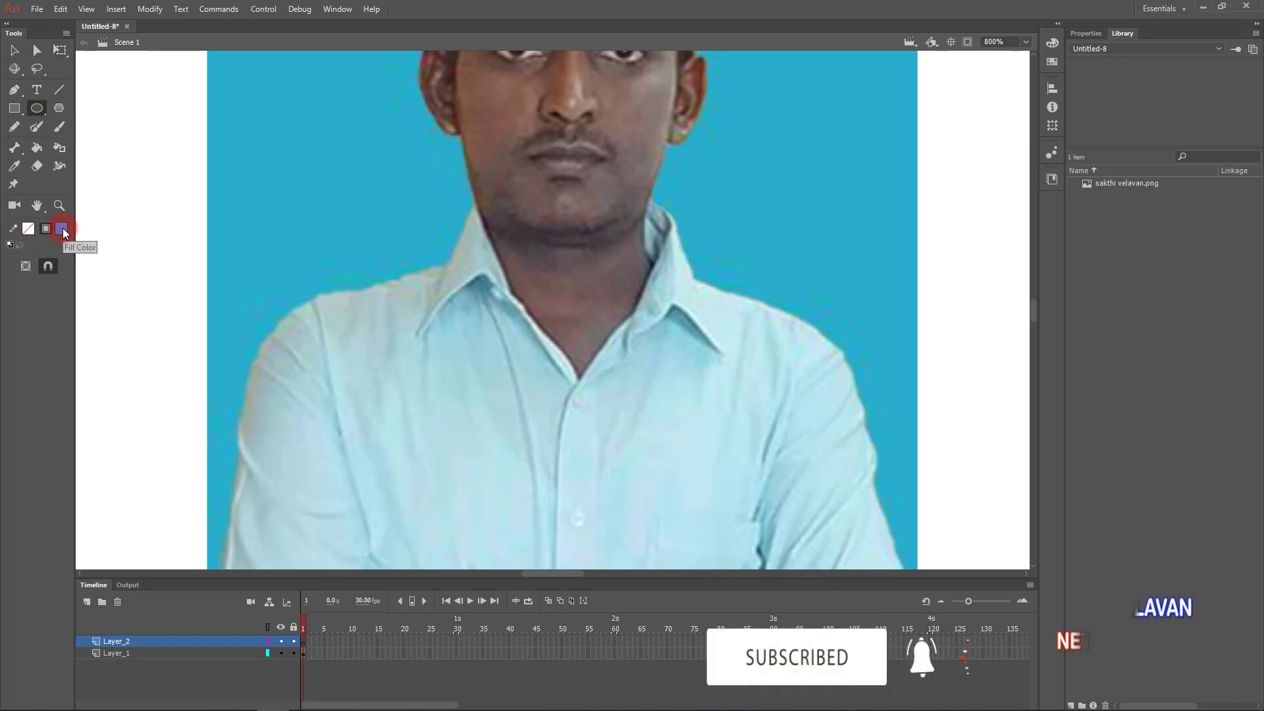
pyautogui.click(28, 230)
pyautogui.click(247, 245)
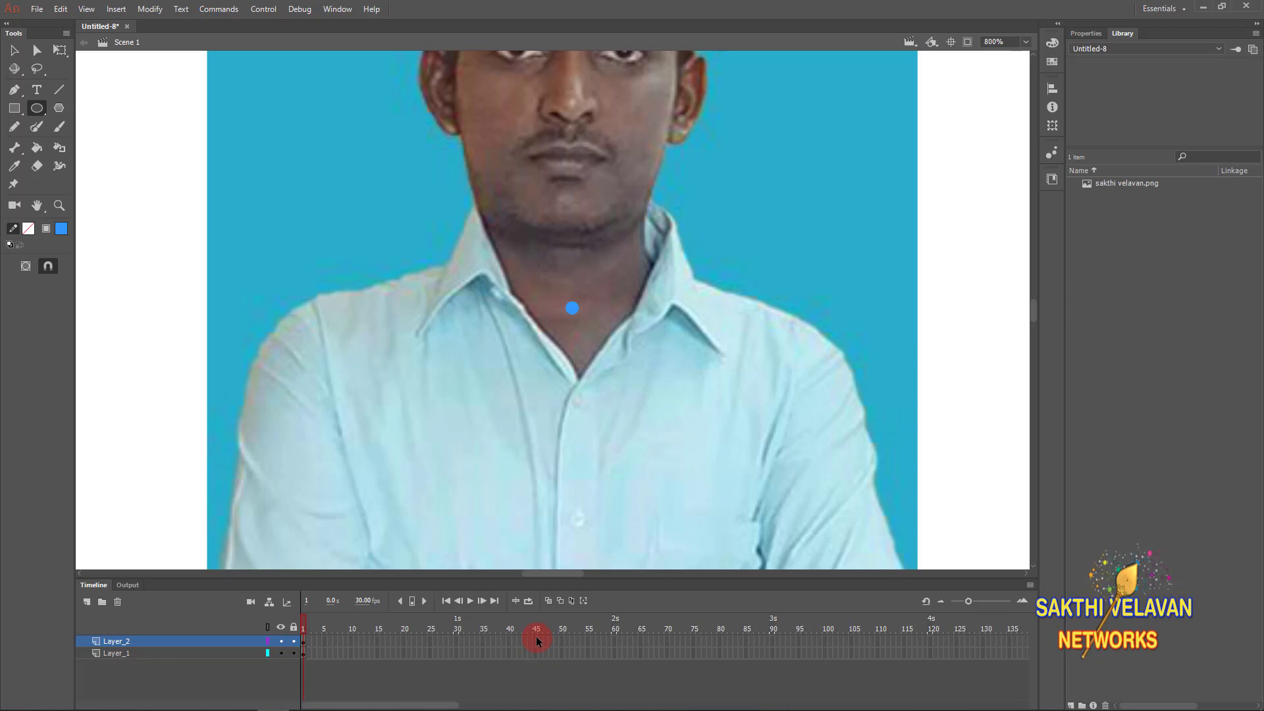
# - Extend both the photo layer and the circle layer to frame 45 with inserted frames
pyautogui.click(536, 654)
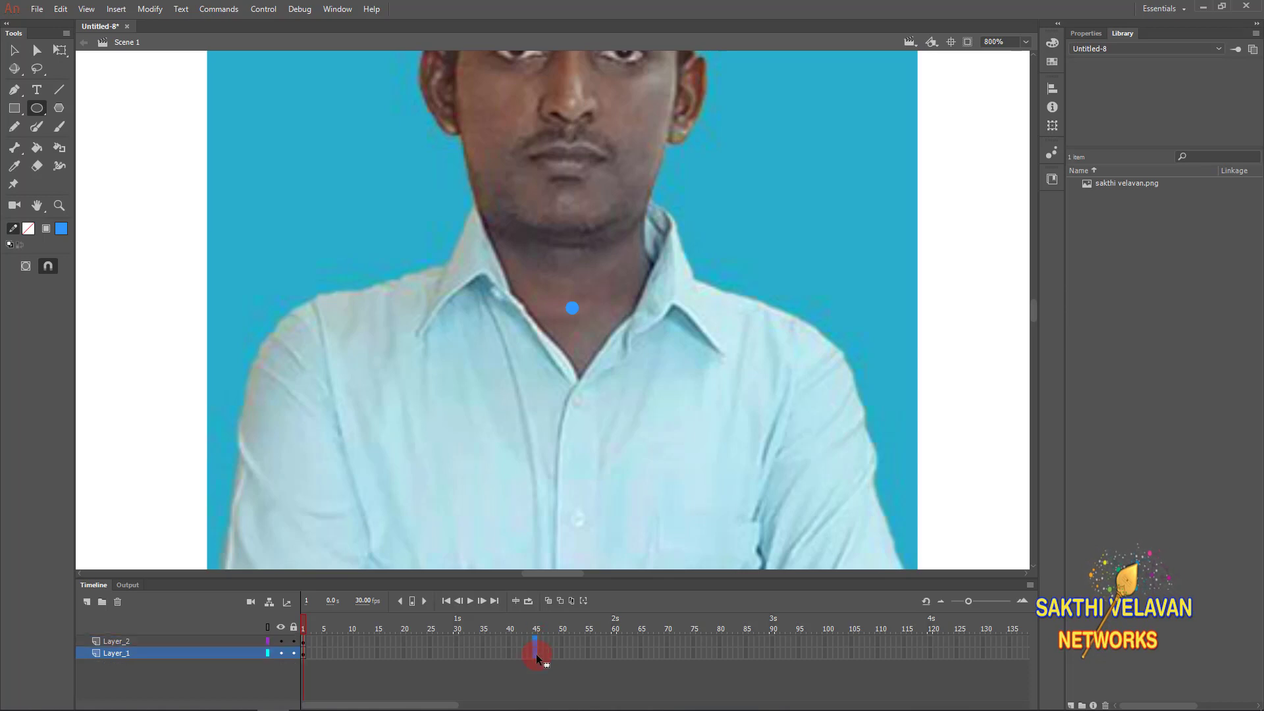
pyautogui.rightClick(535, 654)
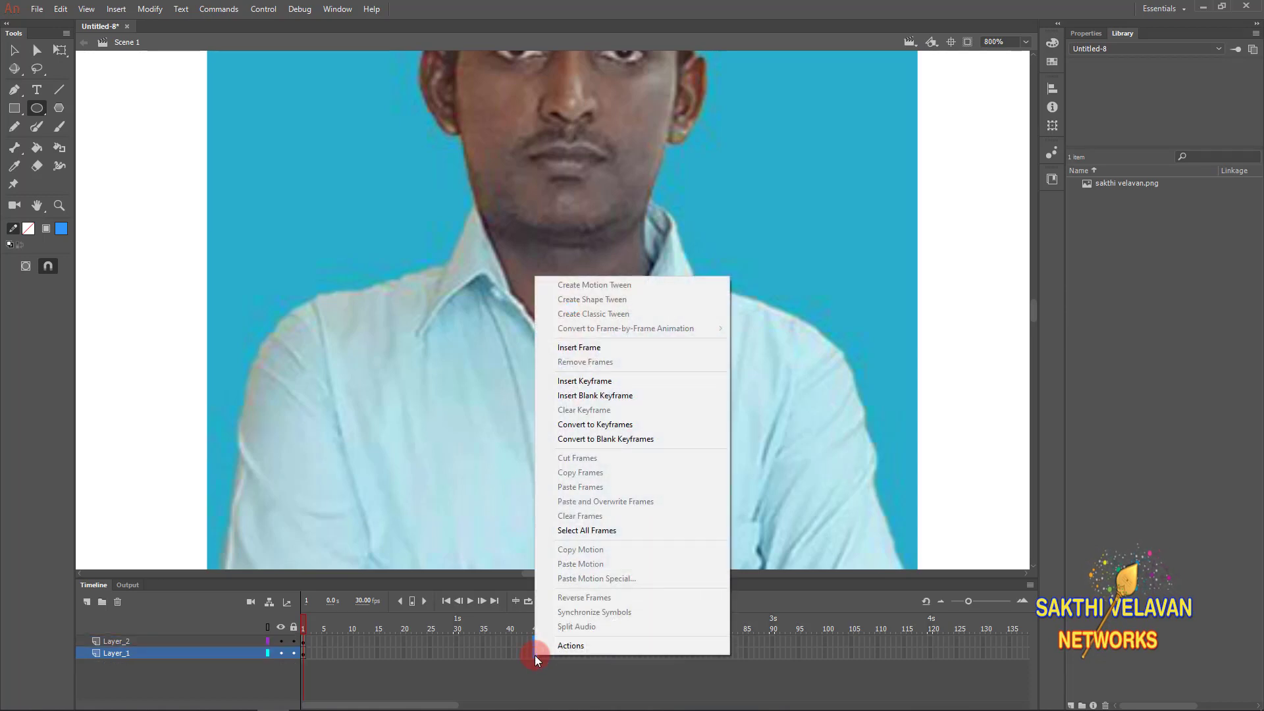
pyautogui.click(582, 349)
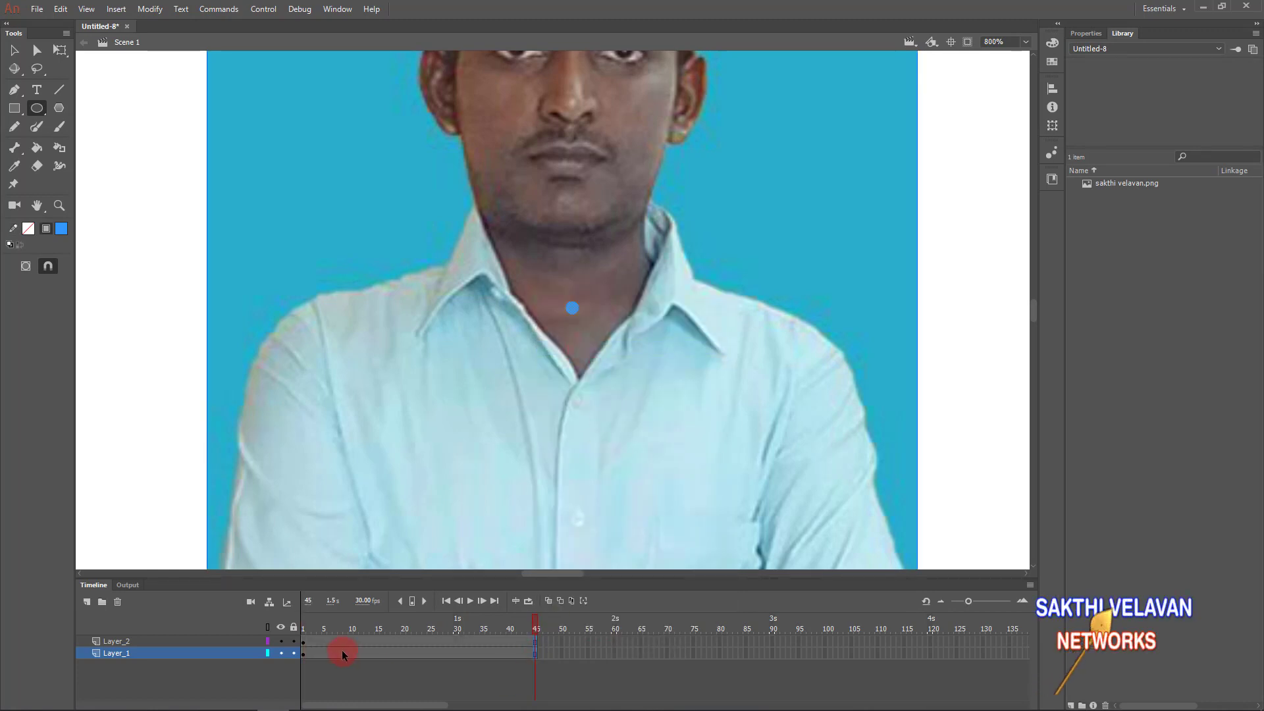
# - Insert a keyframe at frame 45 on the circle layer
pyautogui.click(541, 664)
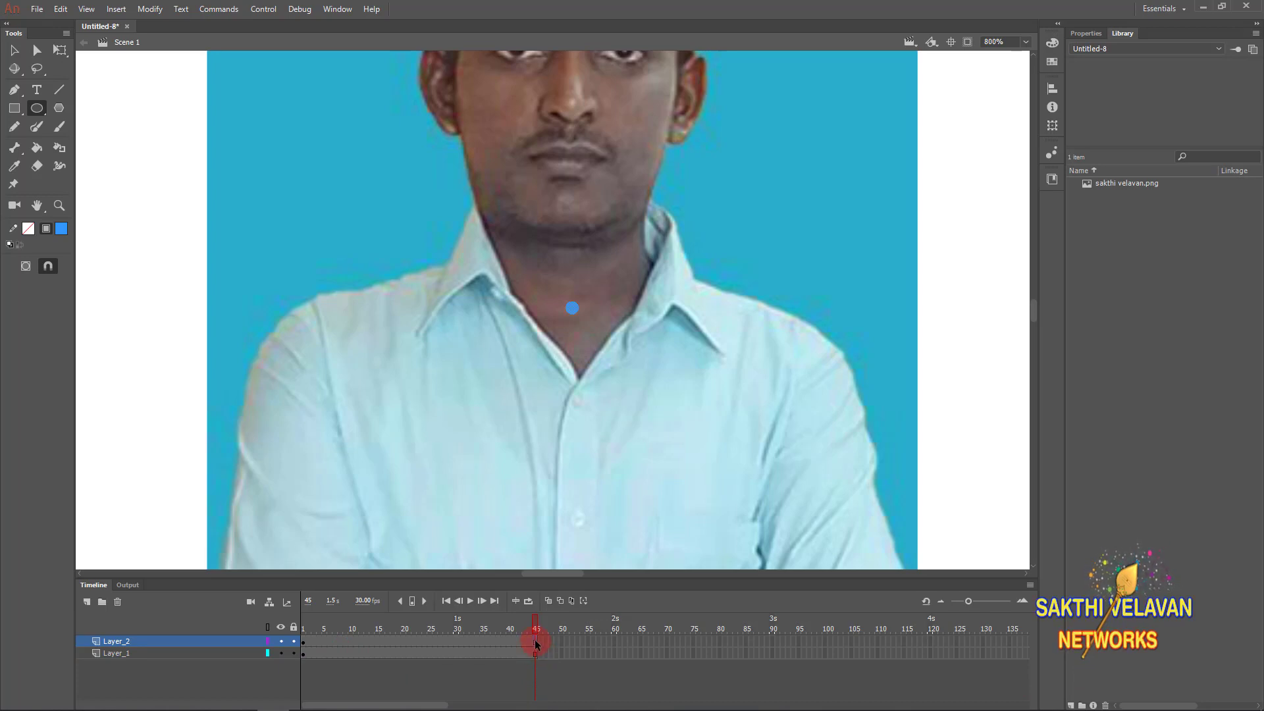
pyautogui.rightClick(535, 642)
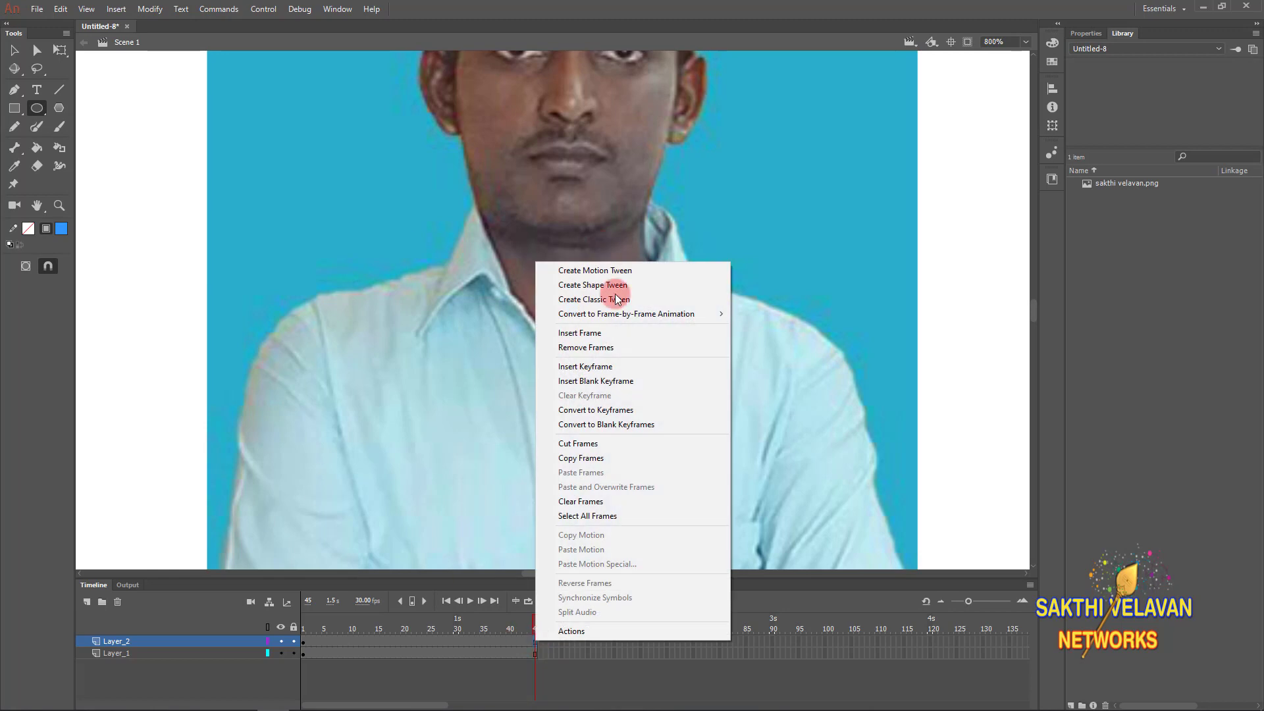
pyautogui.click(622, 366)
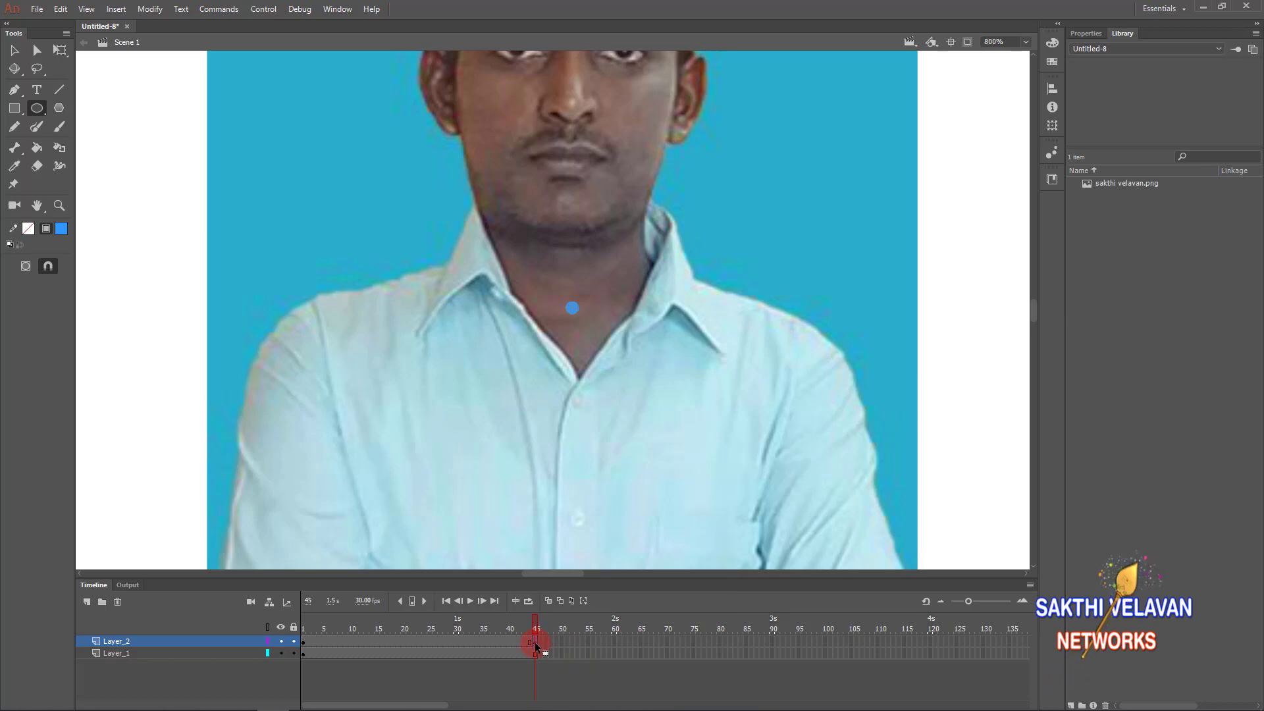
# - Enlarge the circle at frame 45 with Free Transform until it covers the whole photo, and compare it with frame 1
pyautogui.click(61, 49)
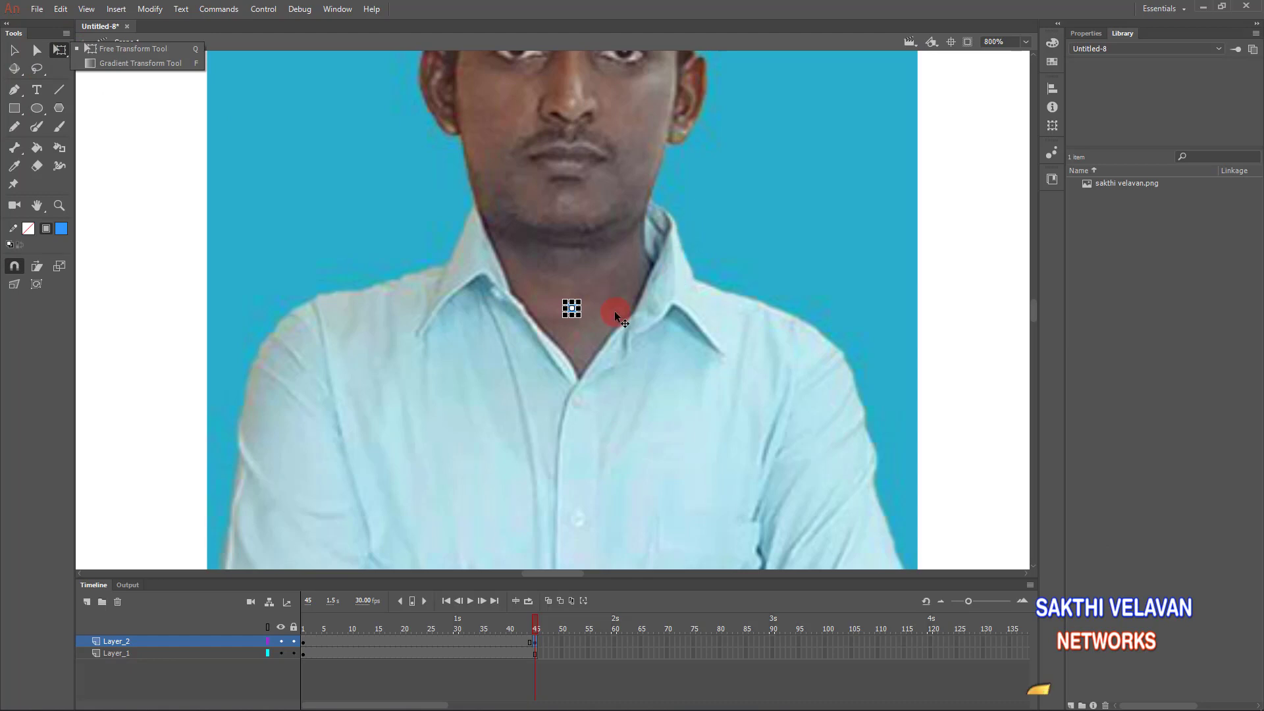
pyautogui.click(579, 301)
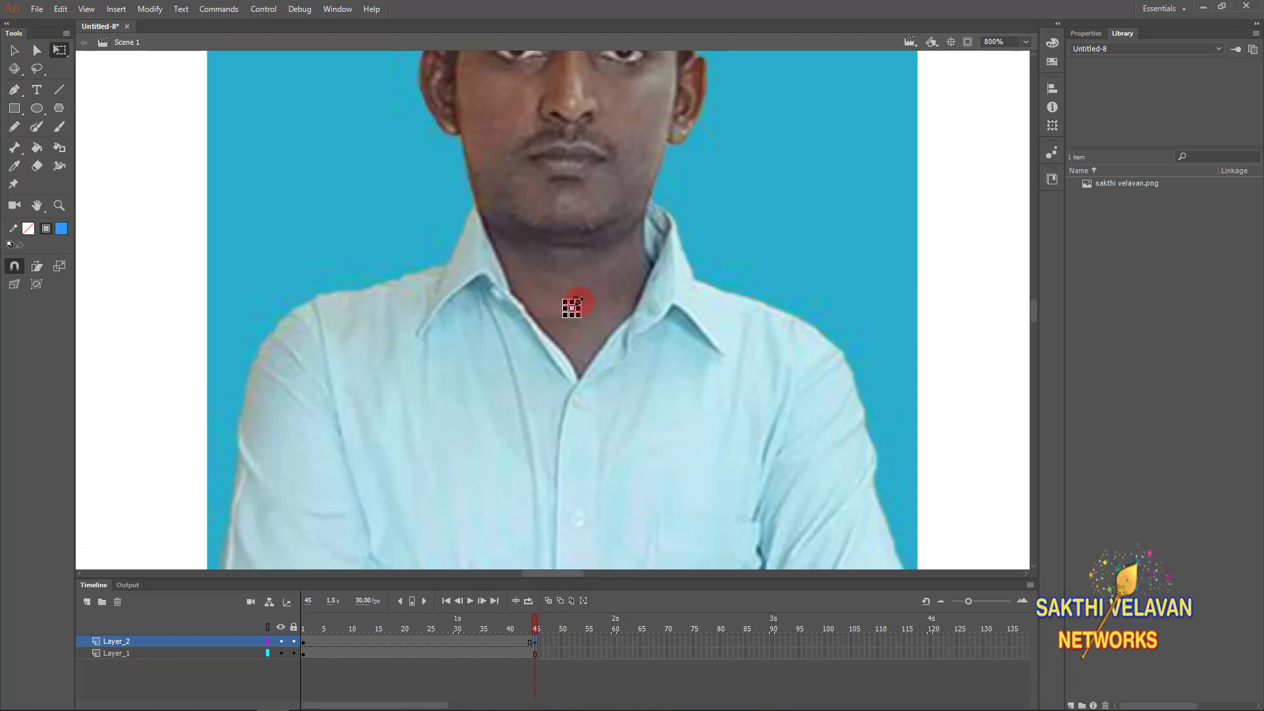
pyautogui.moveTo(586, 298); pyautogui.dragTo(860, 47)
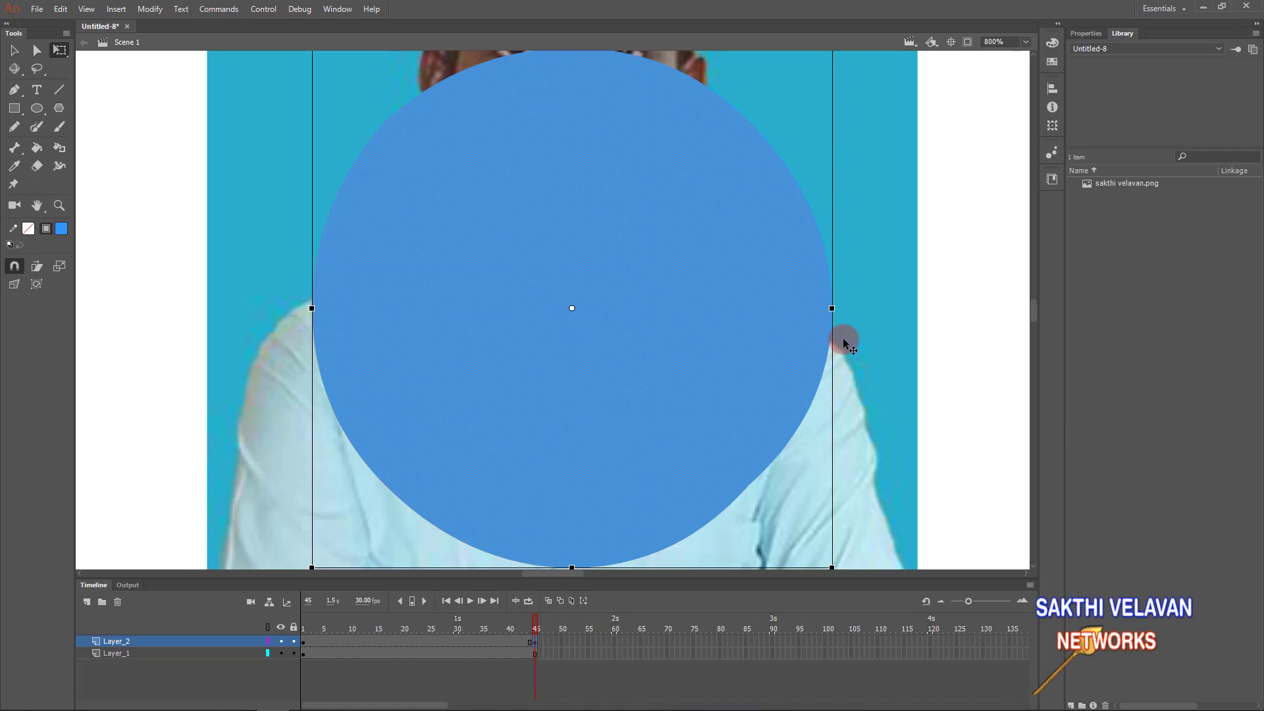
pyautogui.hotkey('ctrl', '-')
pyautogui.hotkey('ctrl', '-')
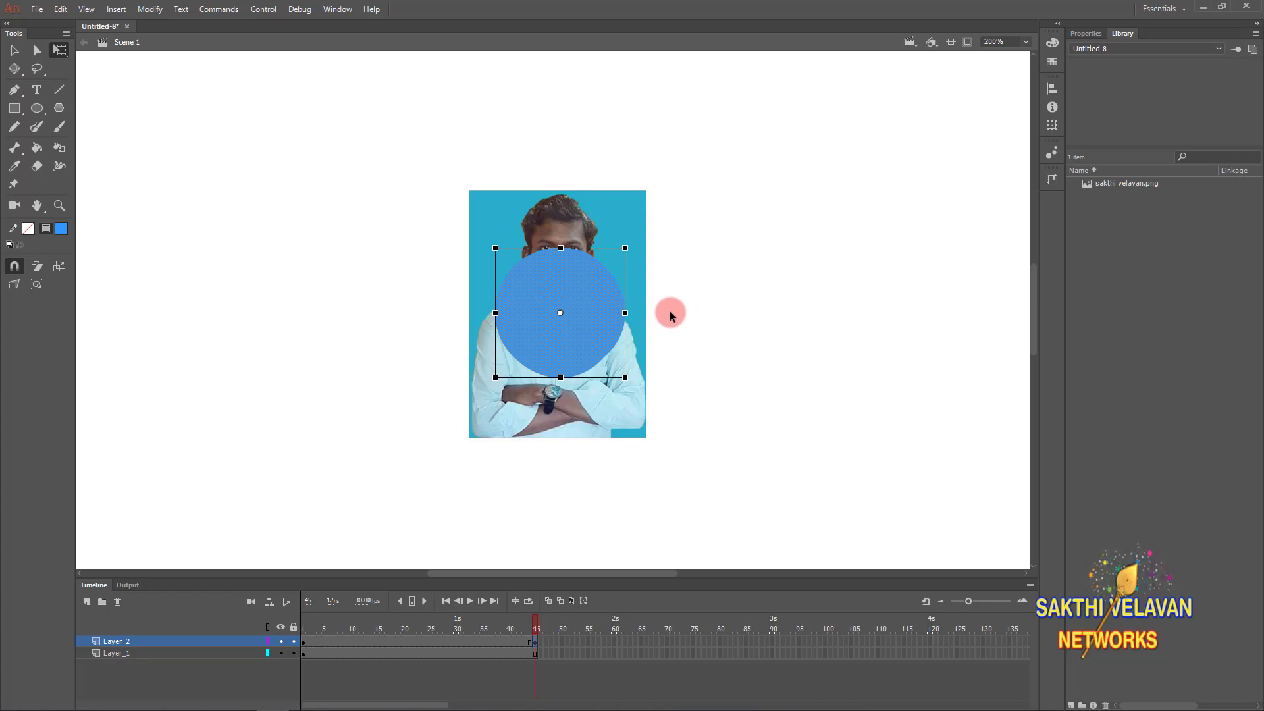
pyautogui.moveTo(629, 247); pyautogui.dragTo(730, 128)
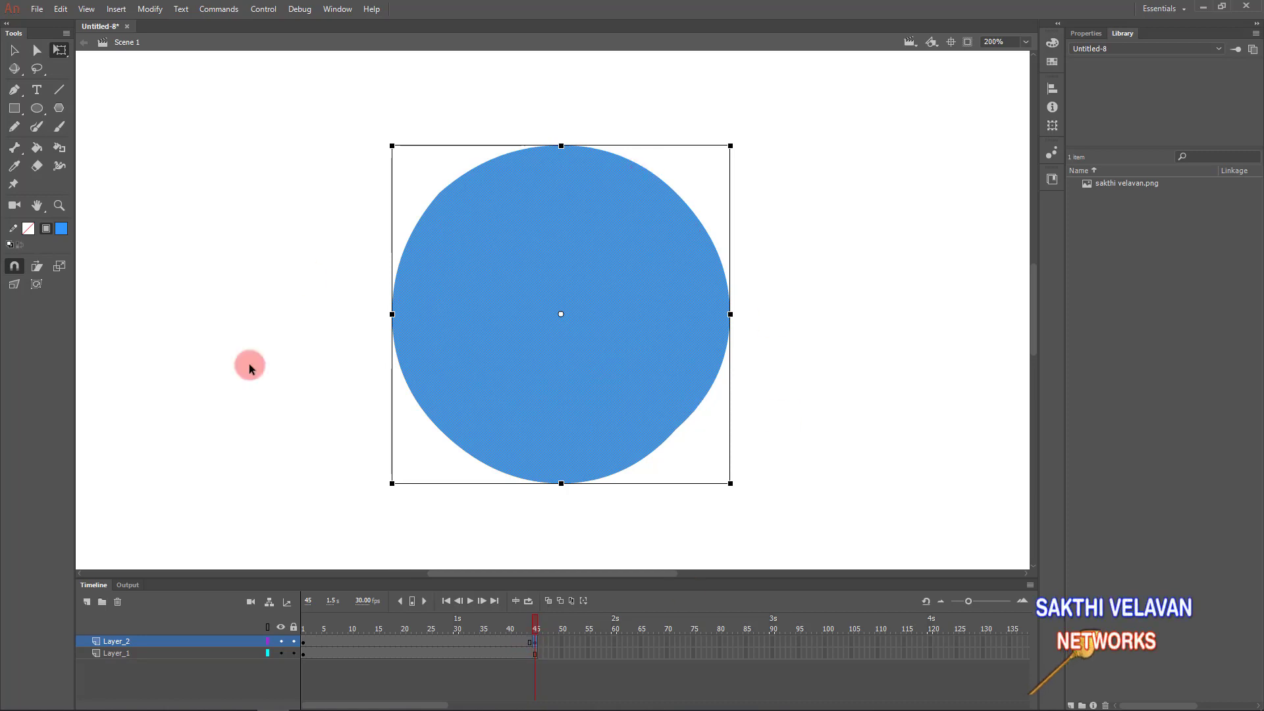
pyautogui.click(303, 647)
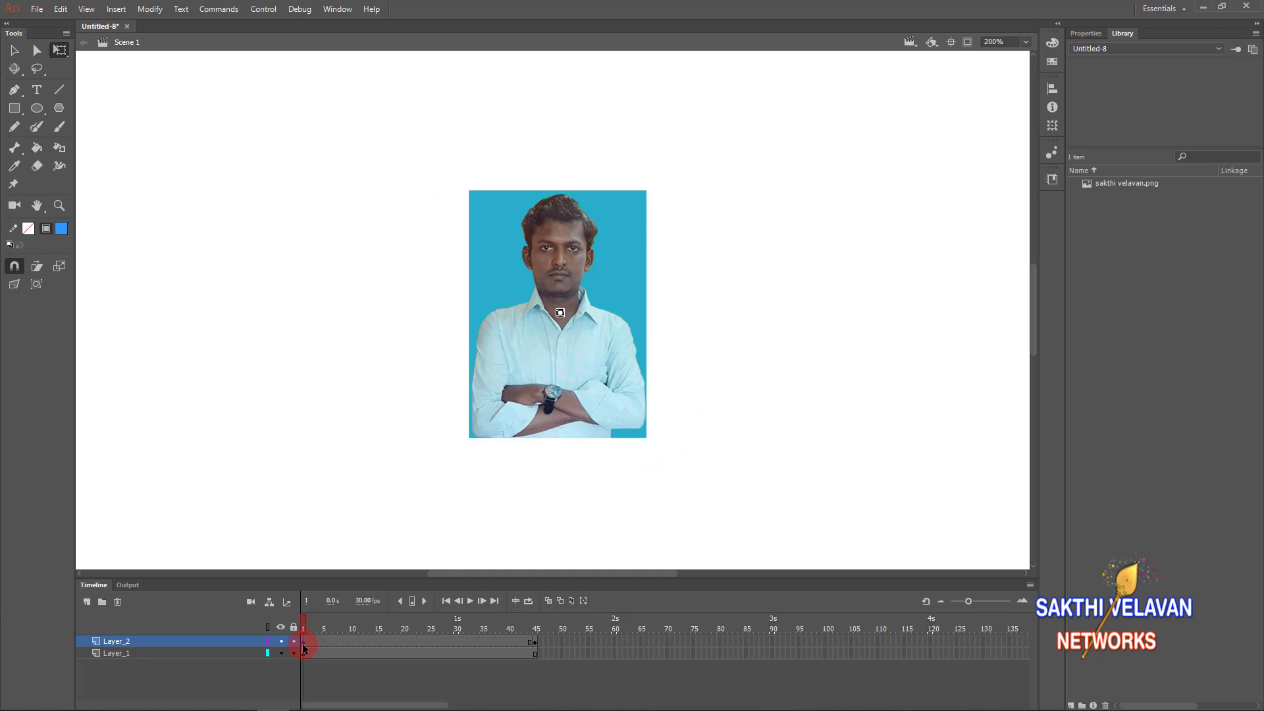
pyautogui.click(536, 648)
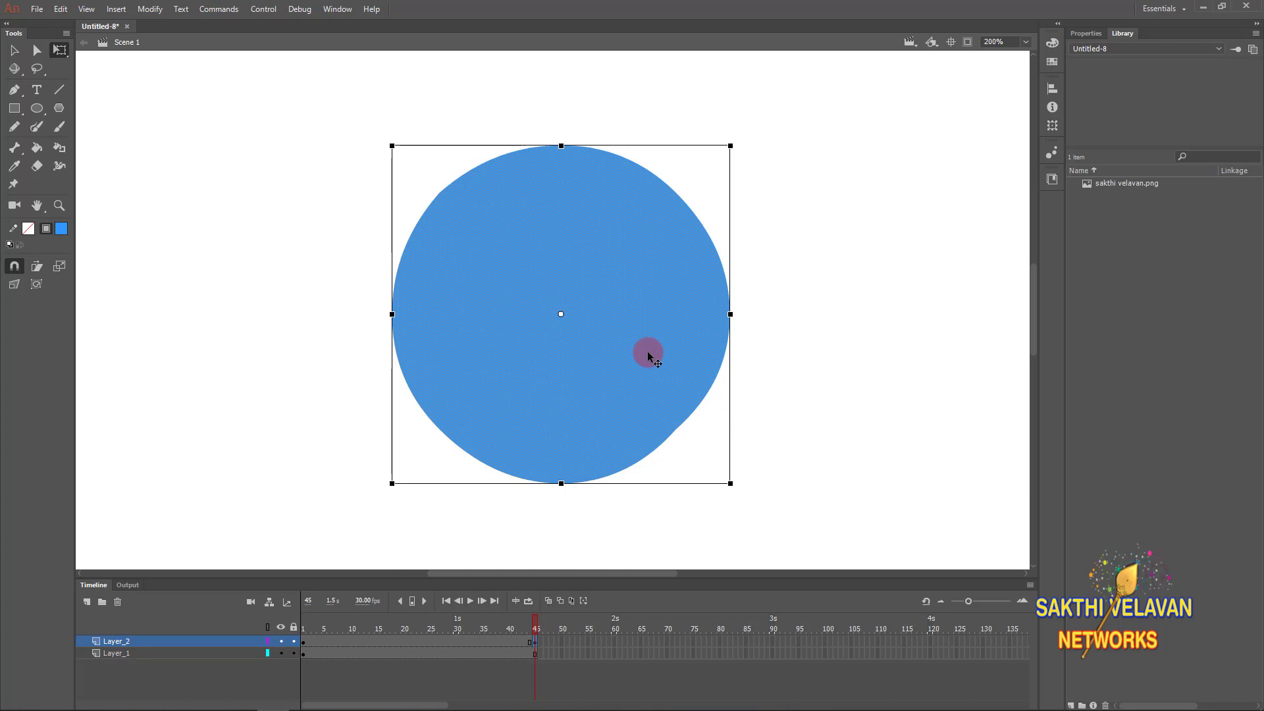
pyautogui.click(560, 687)
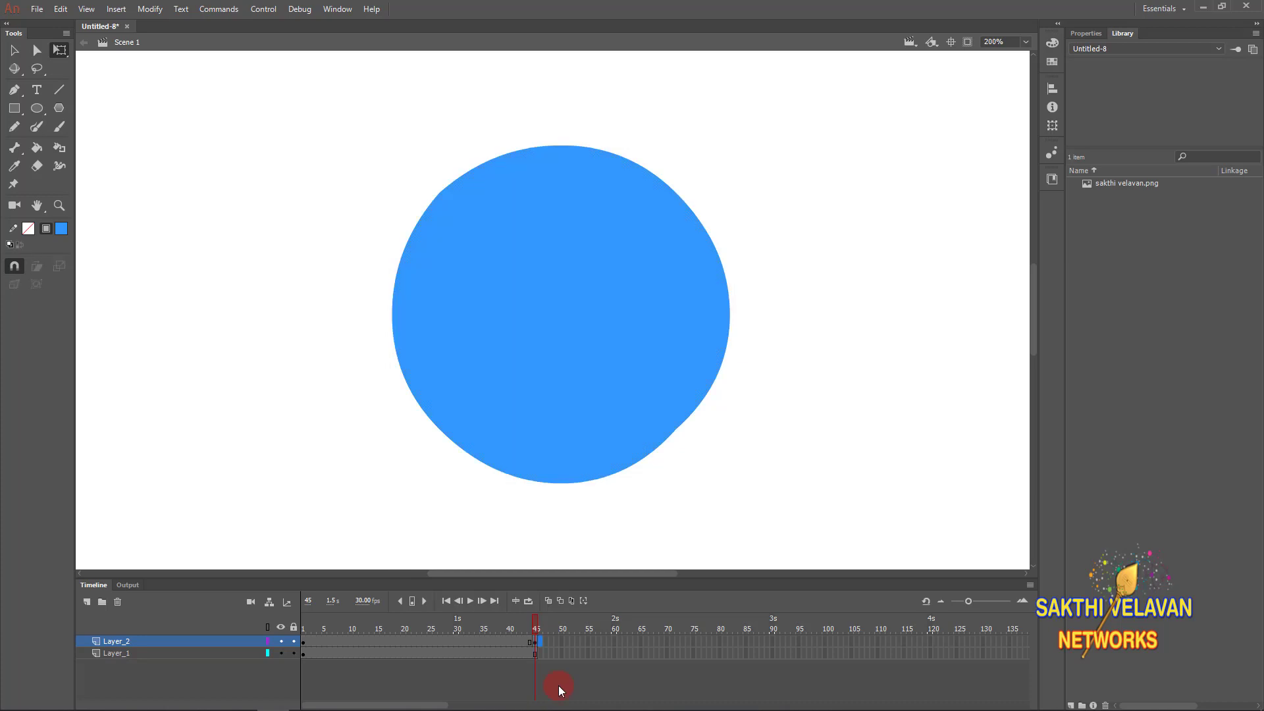
# - Create a shape tween between frames 1 and 45 of the circle layer and scrub through its growth
pyautogui.click(386, 640)
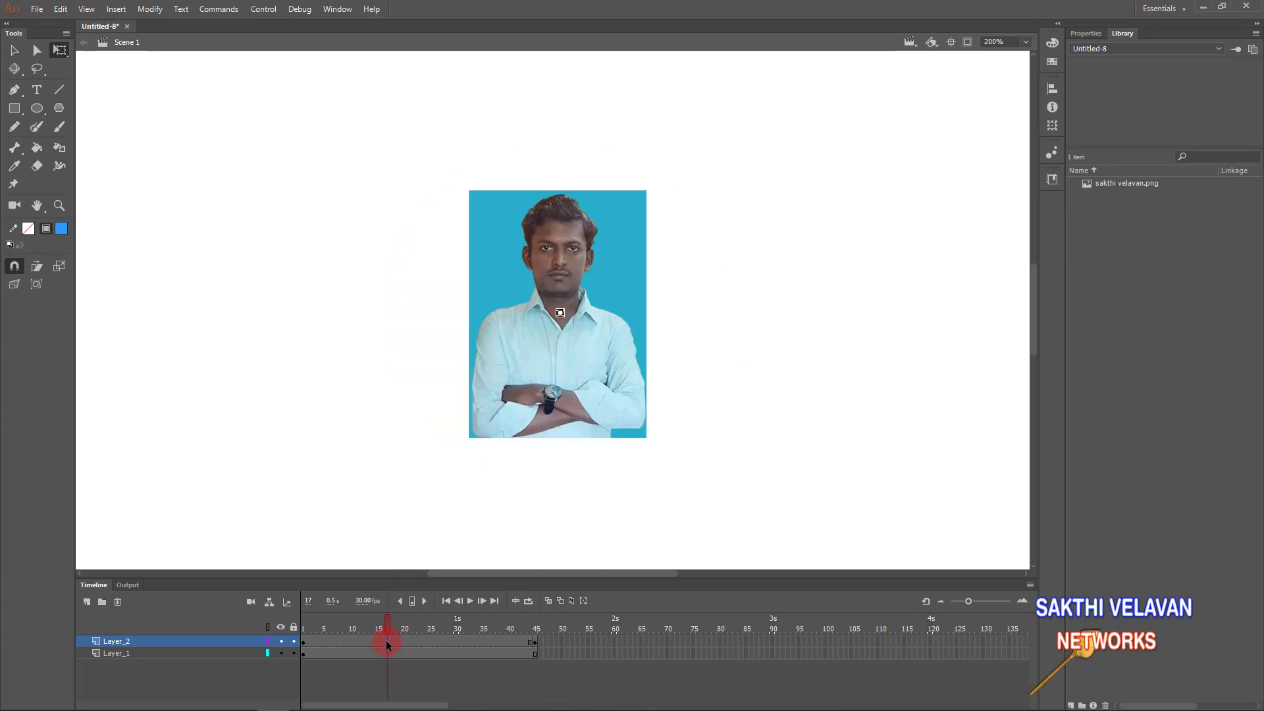
pyautogui.rightClick(387, 644)
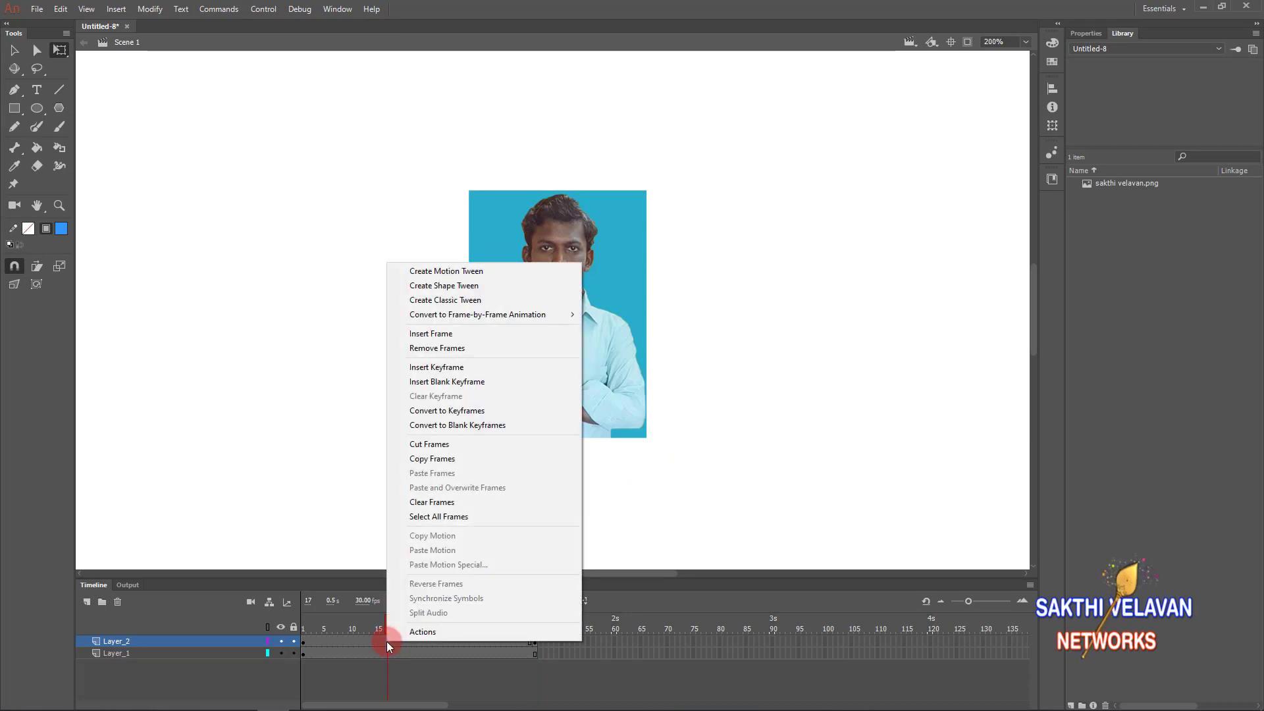
pyautogui.click(459, 288)
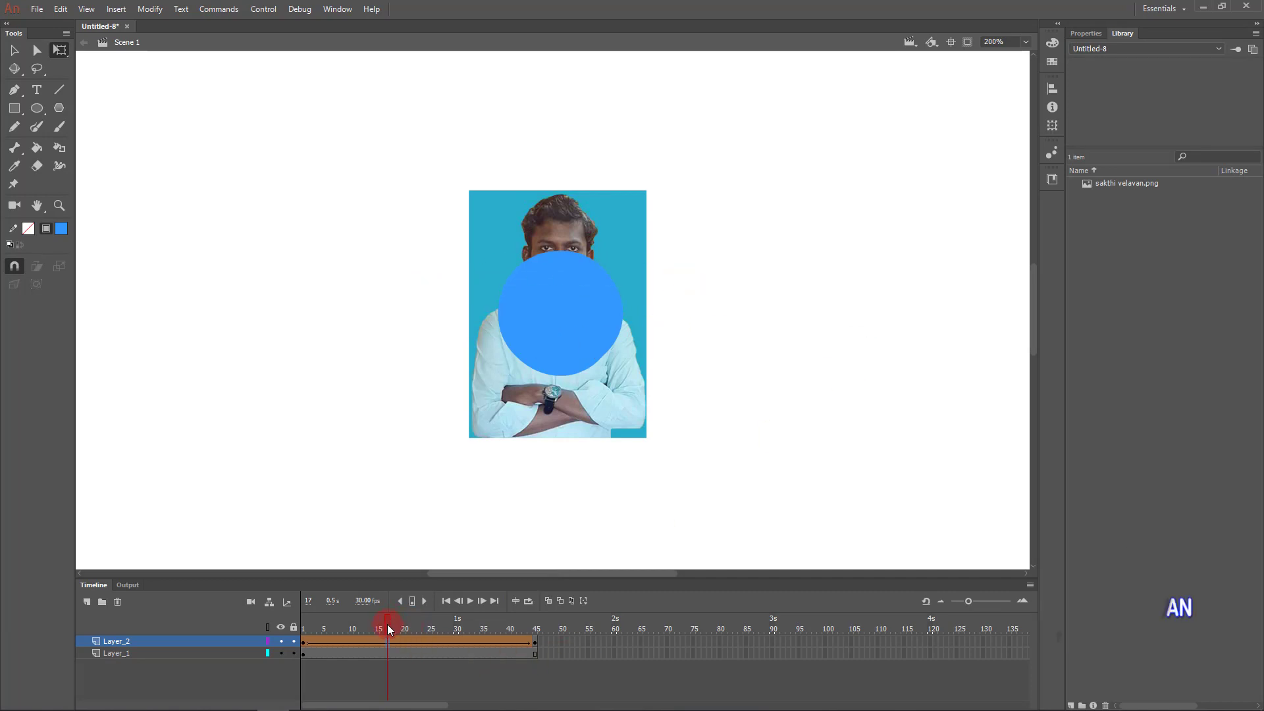
pyautogui.moveTo(387, 629)
pyautogui.mouseDown()
pyautogui.moveTo(294, 637)
pyautogui.moveTo(510, 640)
pyautogui.moveTo(403, 627)
pyautogui.moveTo(296, 639)
pyautogui.moveTo(318, 626)
pyautogui.moveTo(536, 634)
pyautogui.moveTo(296, 646)
pyautogui.moveTo(504, 651)
pyautogui.moveTo(393, 627)
pyautogui.mouseUp()
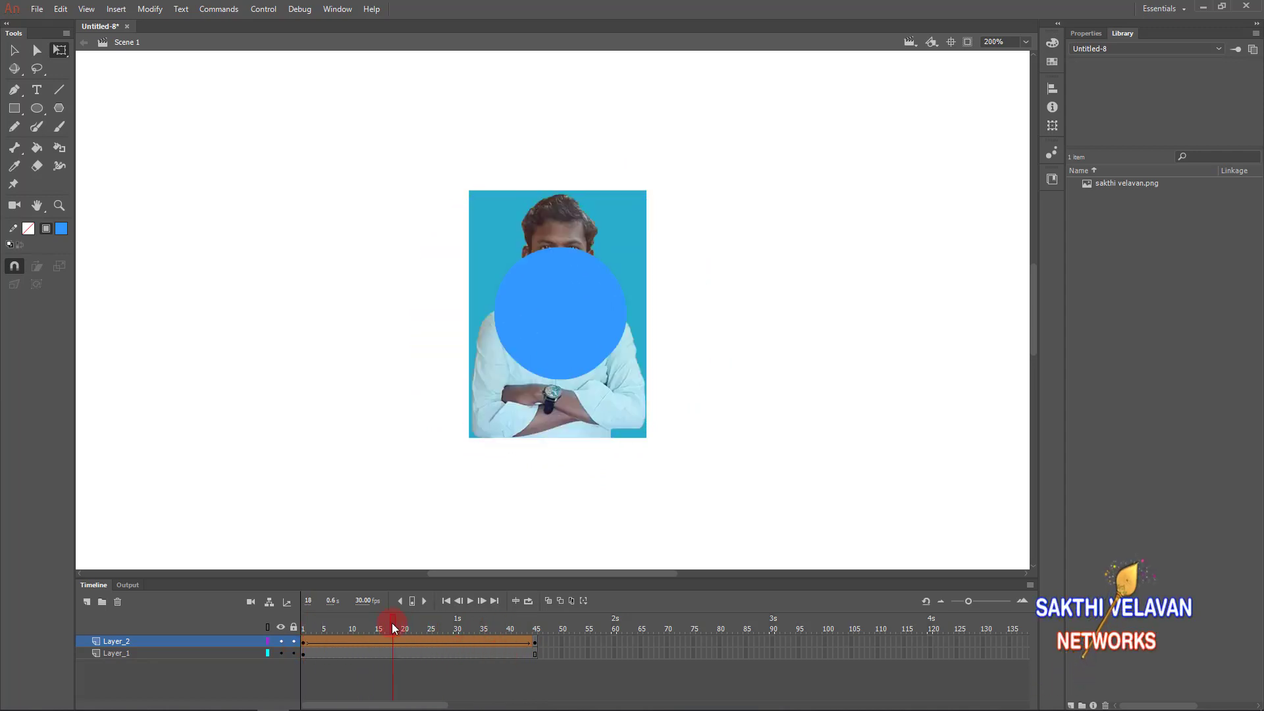
# - Turn the circle layer into a mask over the photo layer and scrub through the reveal to frame 45
pyautogui.rightClick(188, 642)
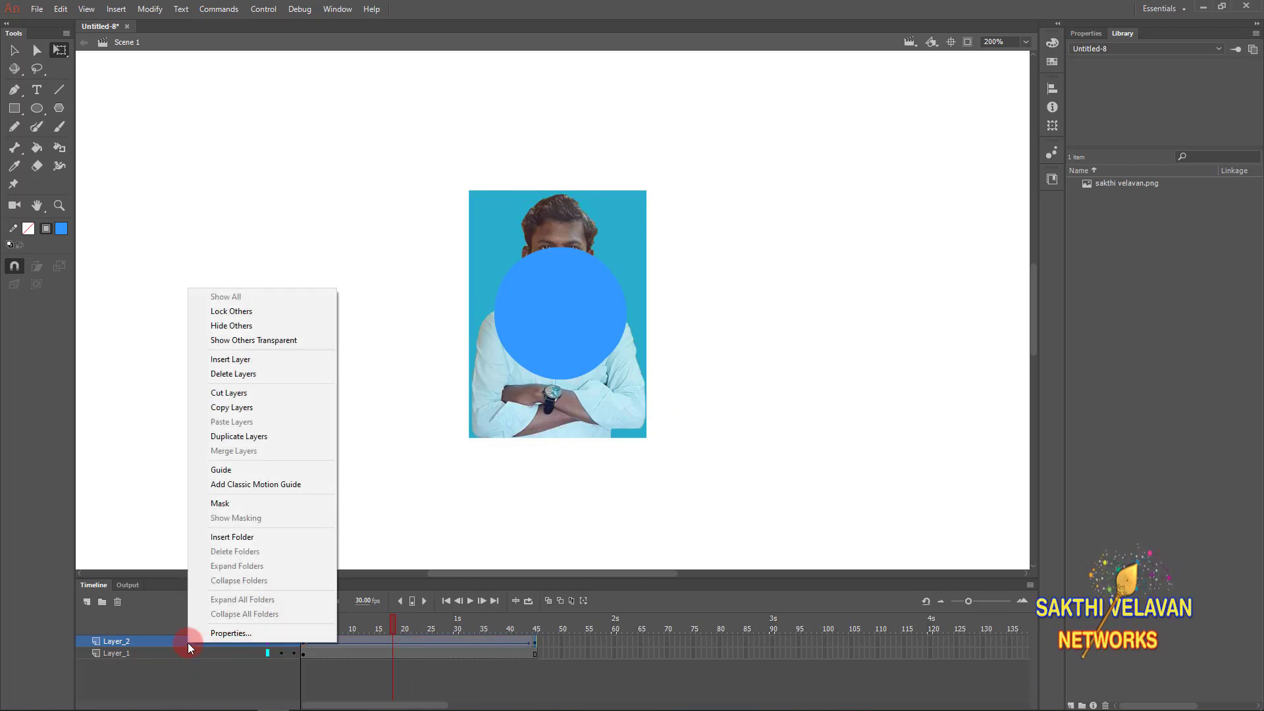
pyautogui.click(236, 505)
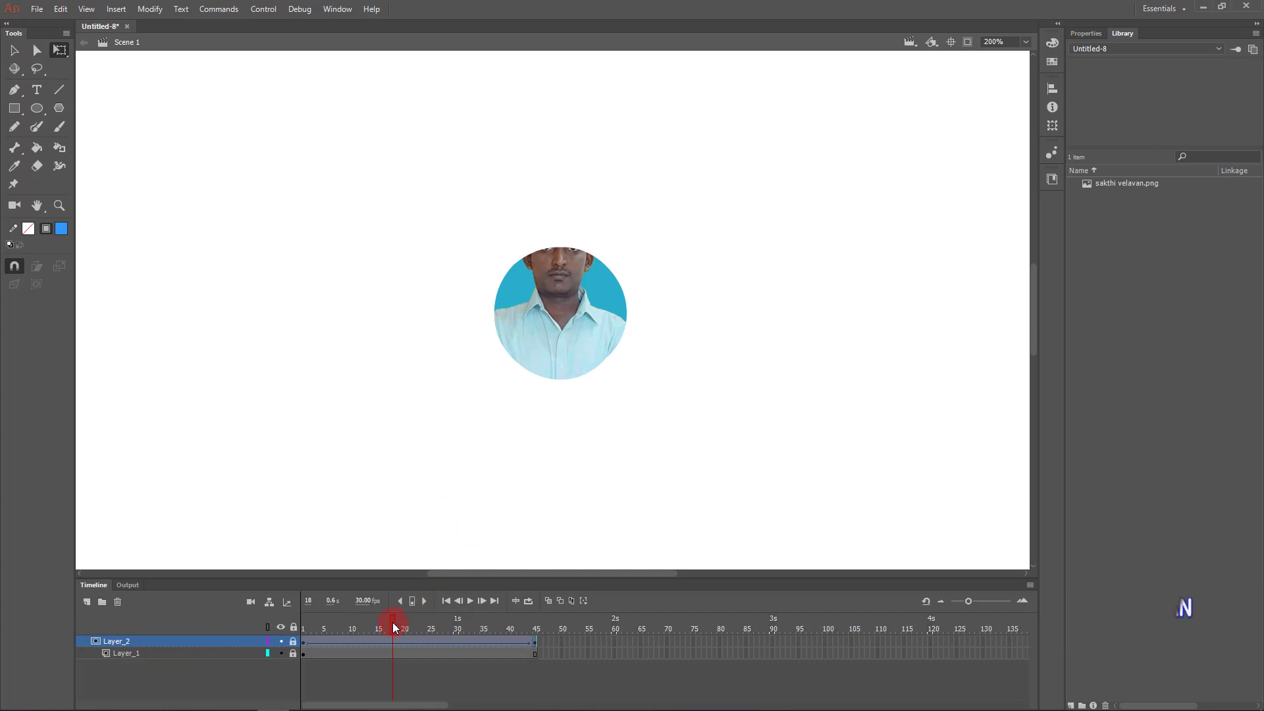
pyautogui.moveTo(393, 622); pyautogui.dragTo(551, 641)
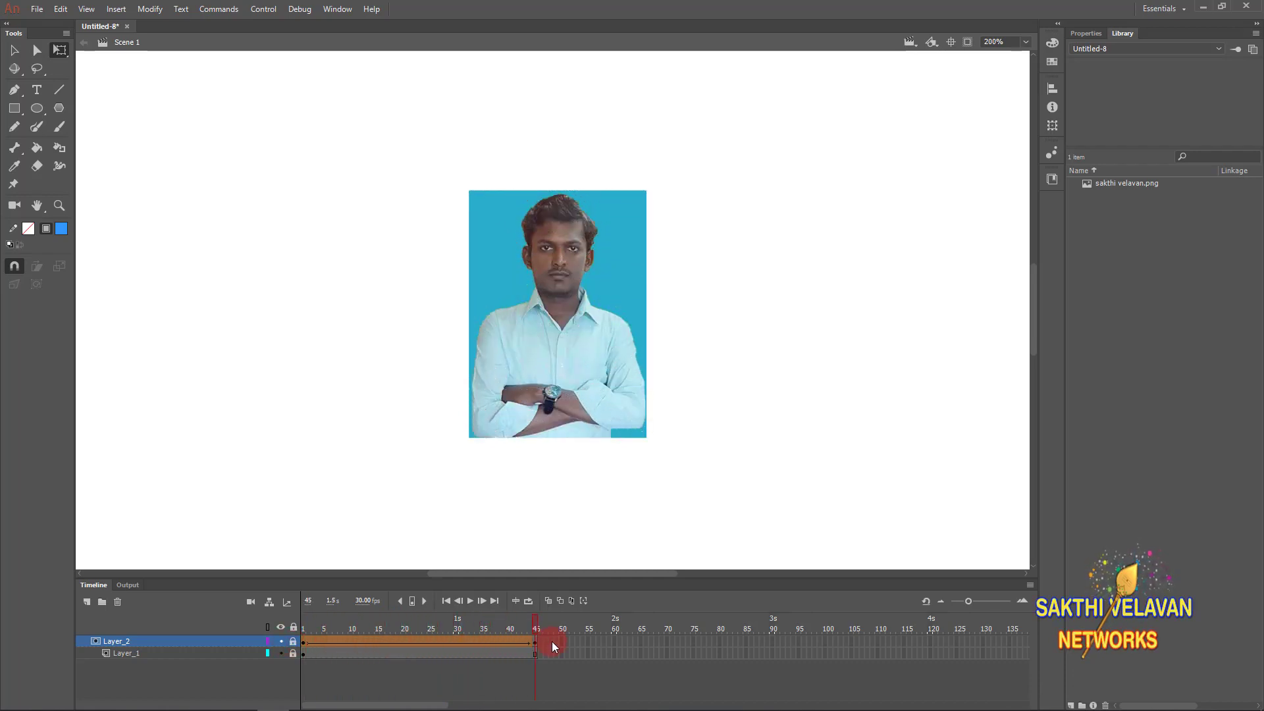
# - Test the masked movie in Animate to preview the circular photo reveal
pyautogui.click(252, 12)
pyautogui.moveTo(310, 146)
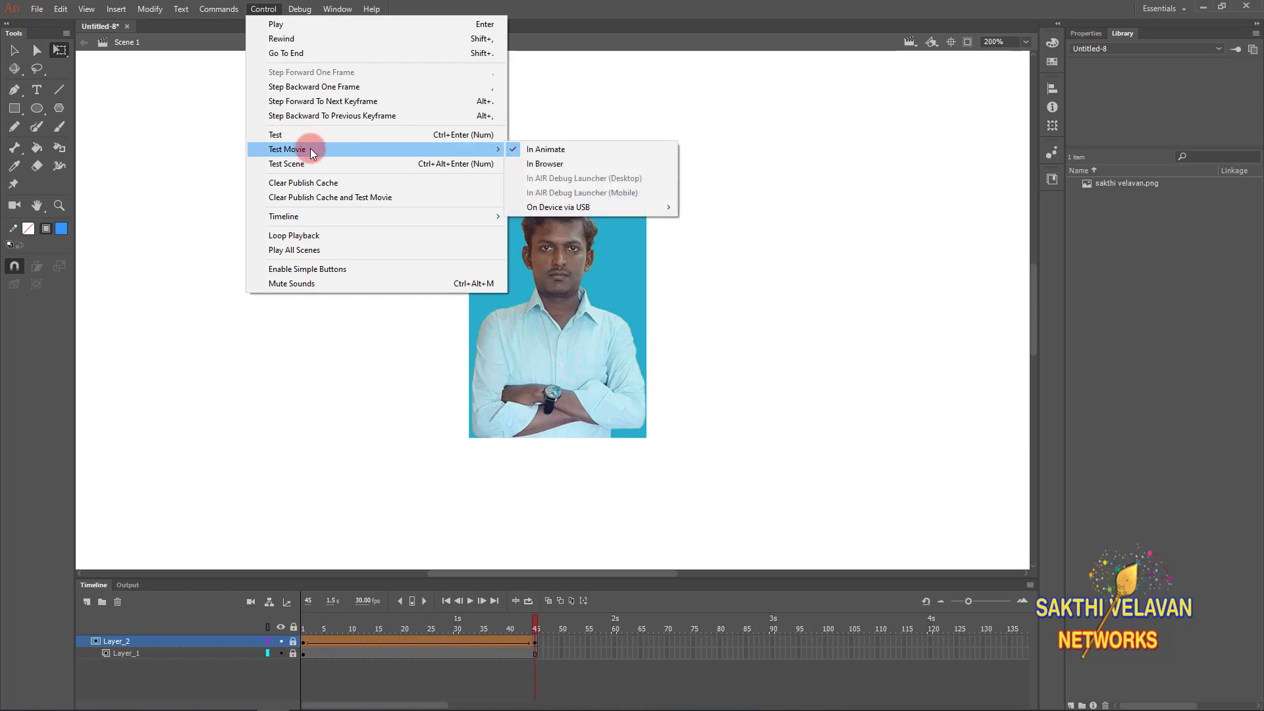
pyautogui.click(581, 149)
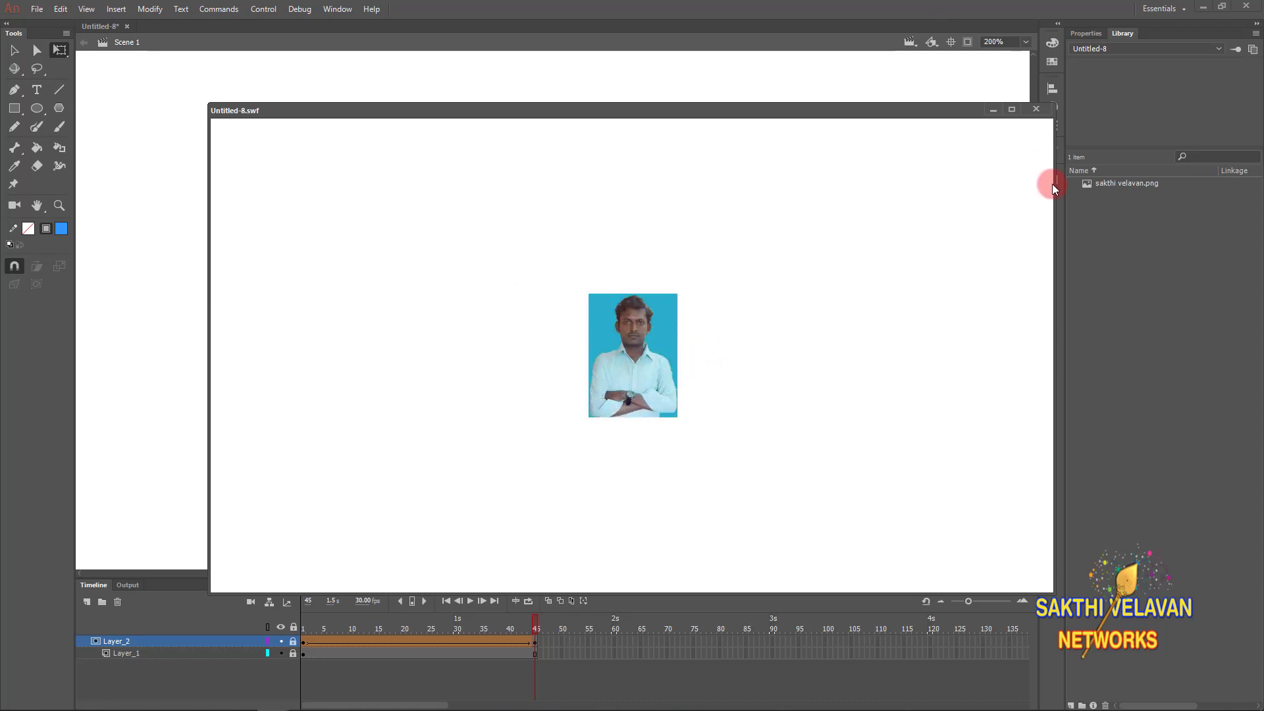
# - Add a stop(); action to frame 45 of the circle mask layer
pyautogui.click(534, 644)
pyautogui.rightClick(535, 644)
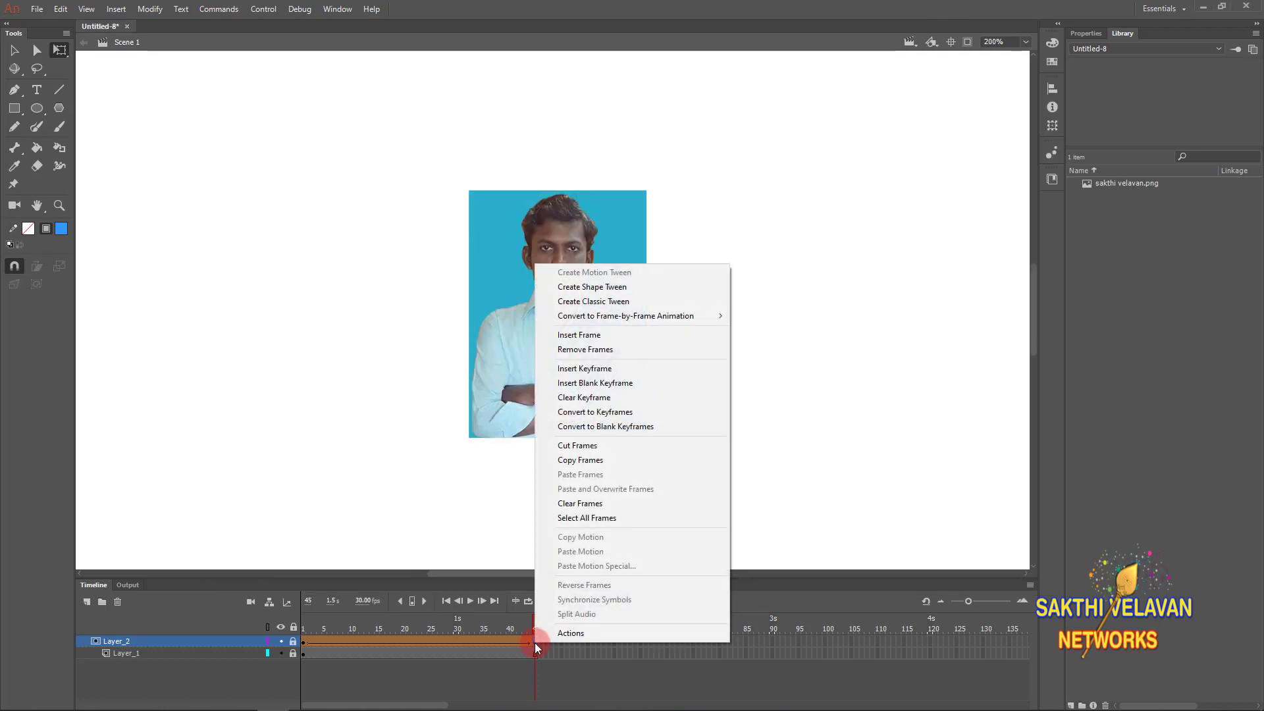
pyautogui.click(571, 633)
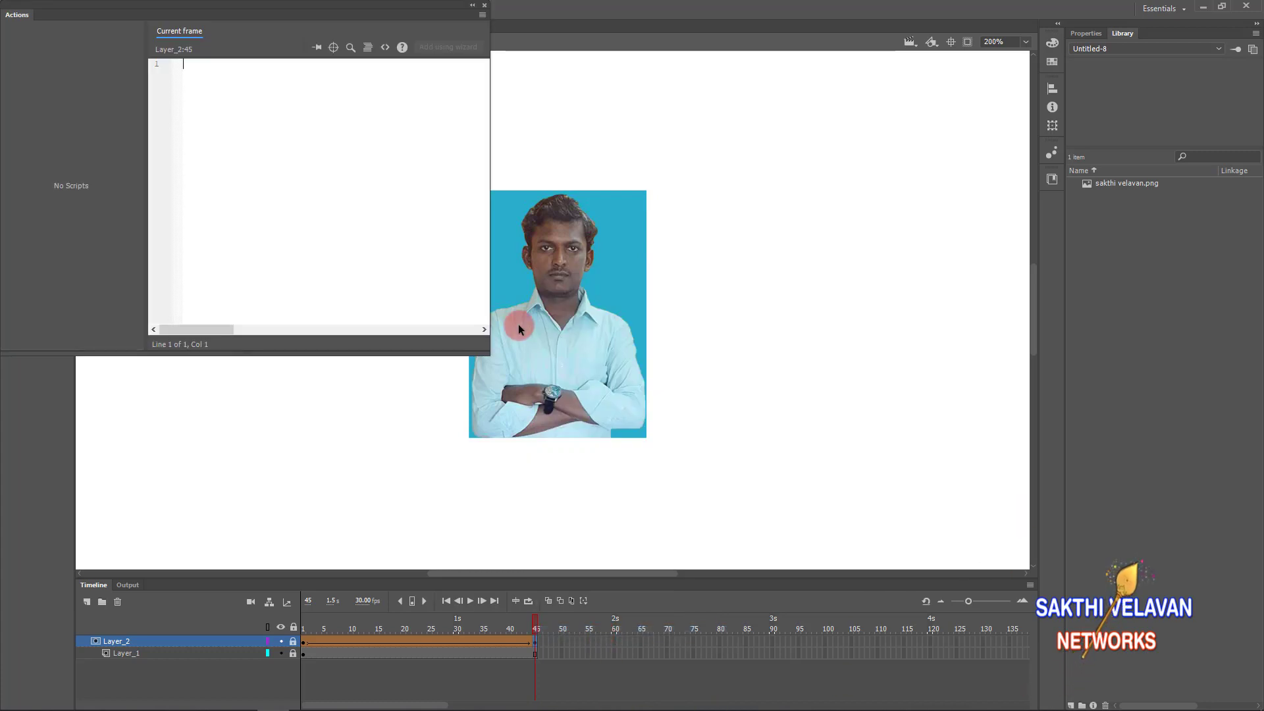
pyautogui.write('stop();')
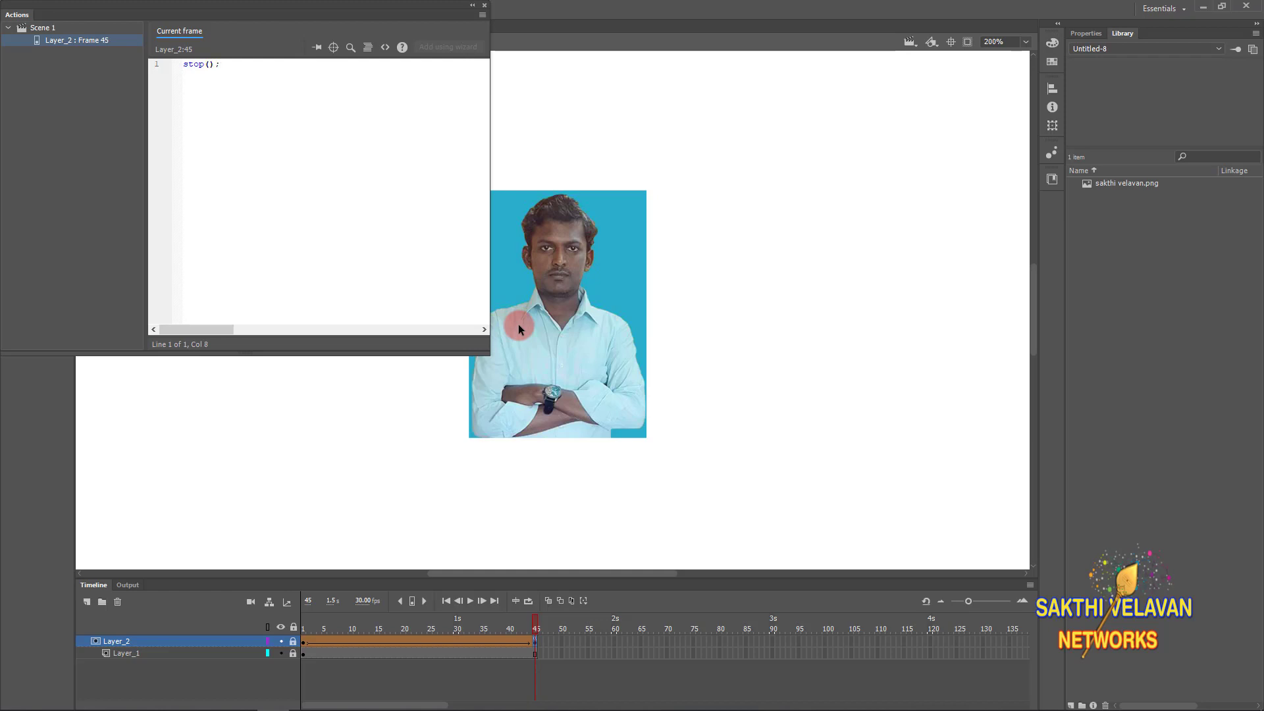
pyautogui.click(486, 6)
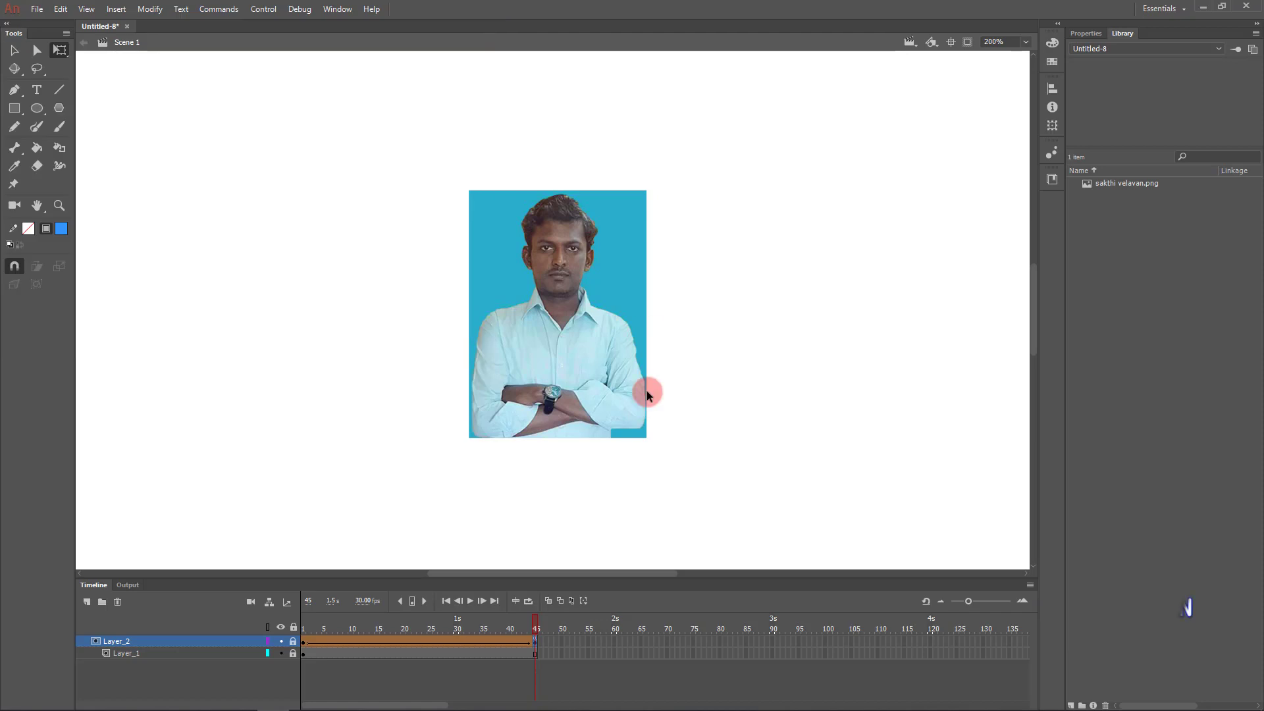
pyautogui.click(535, 642)
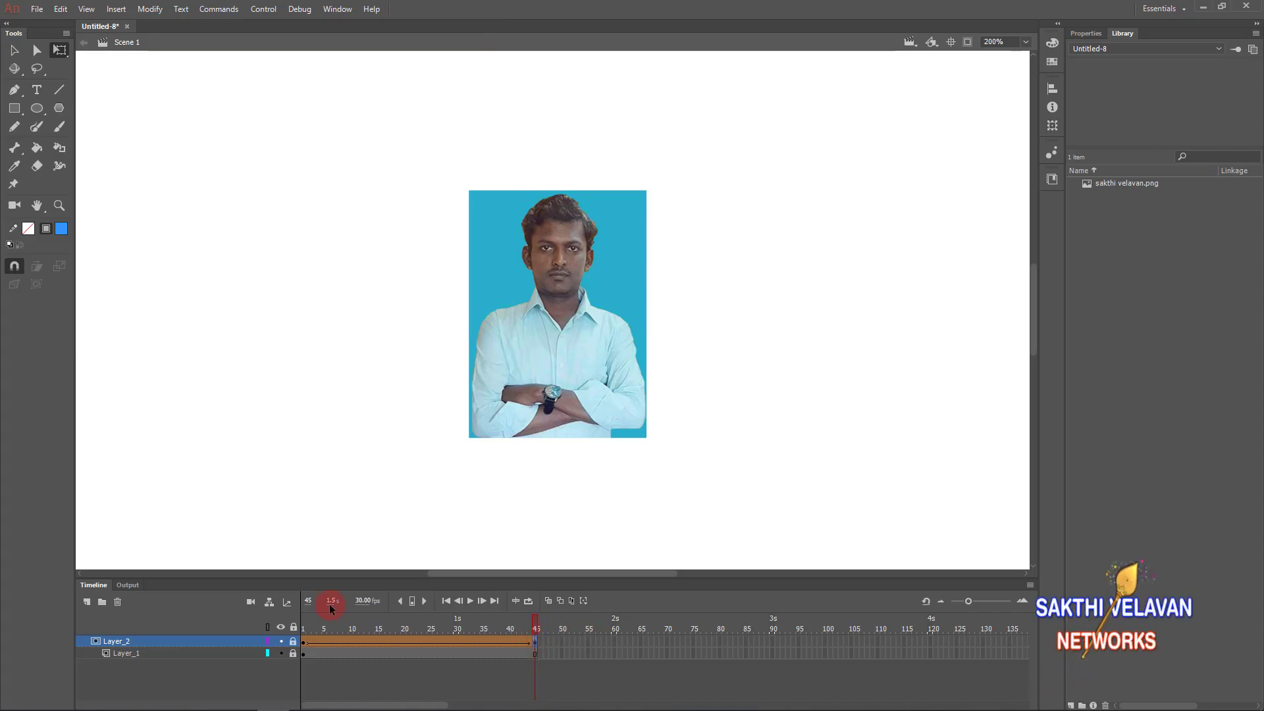
# - Test the movie in Animate again to check playback with the stop action at frame 45
pyautogui.click(262, 9)
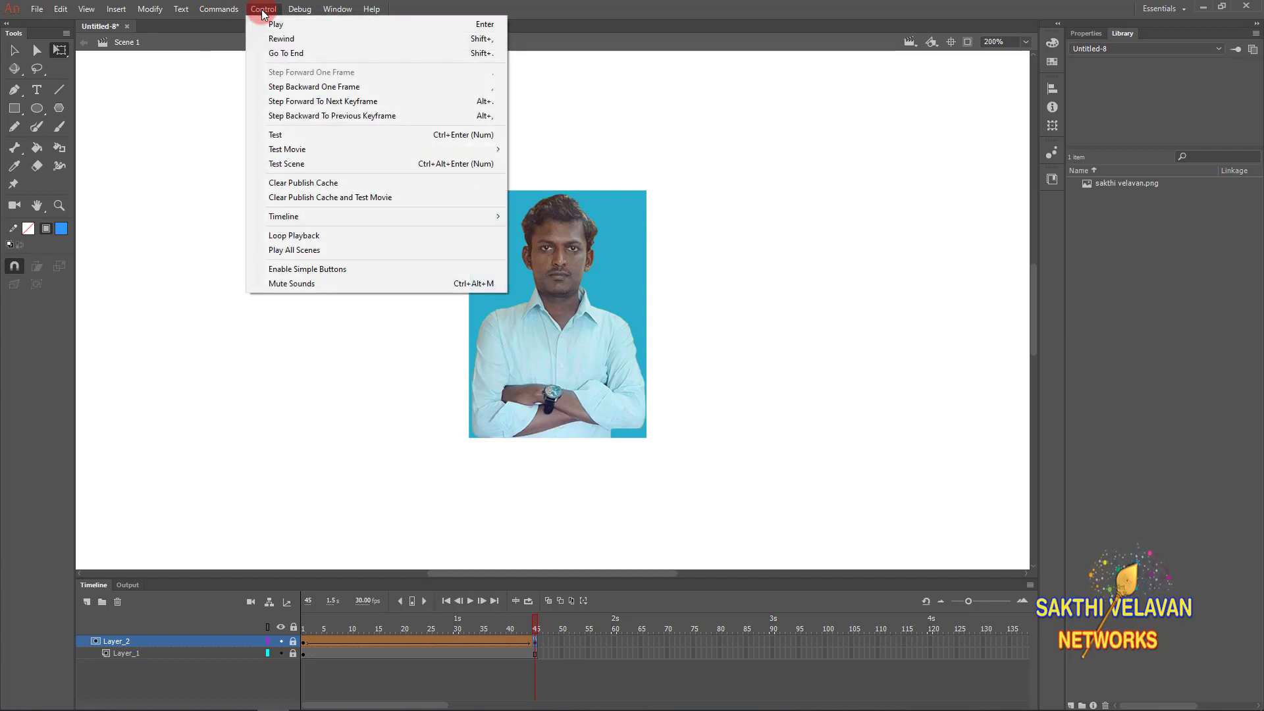
pyautogui.moveTo(322, 149)
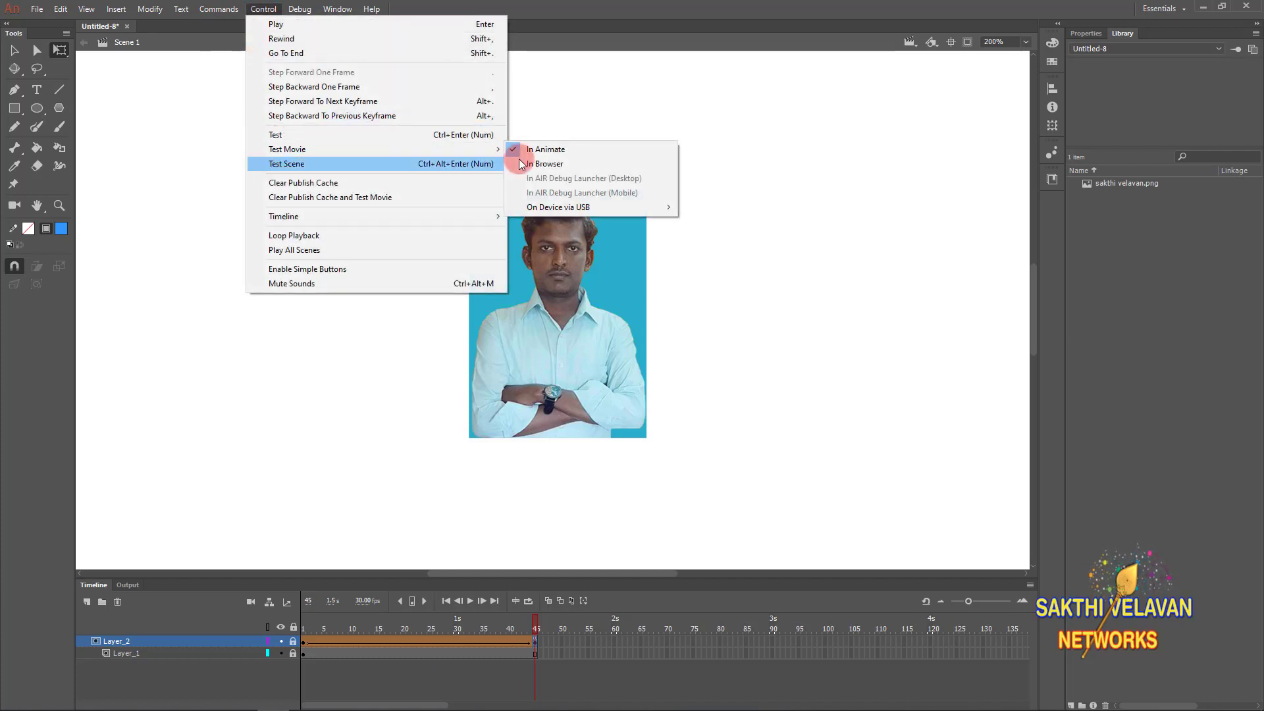
pyautogui.click(578, 148)
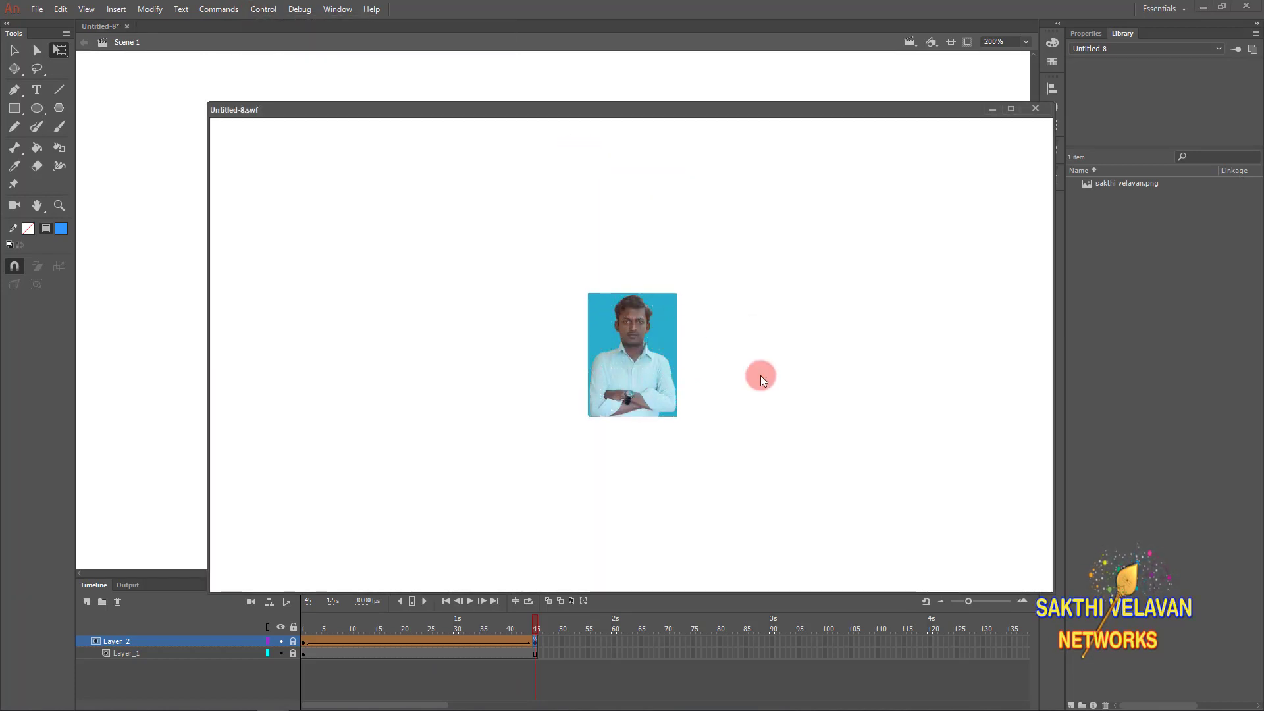